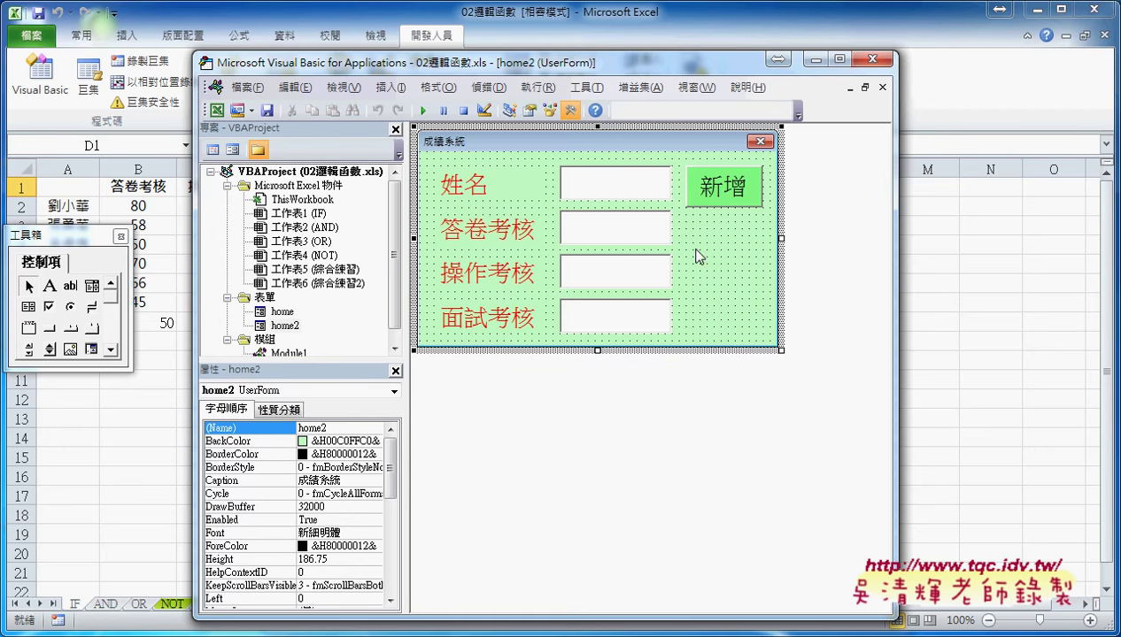
Inspect the properties of the four score text boxes, from 姓名 down to 面試考核.
click(627, 189)
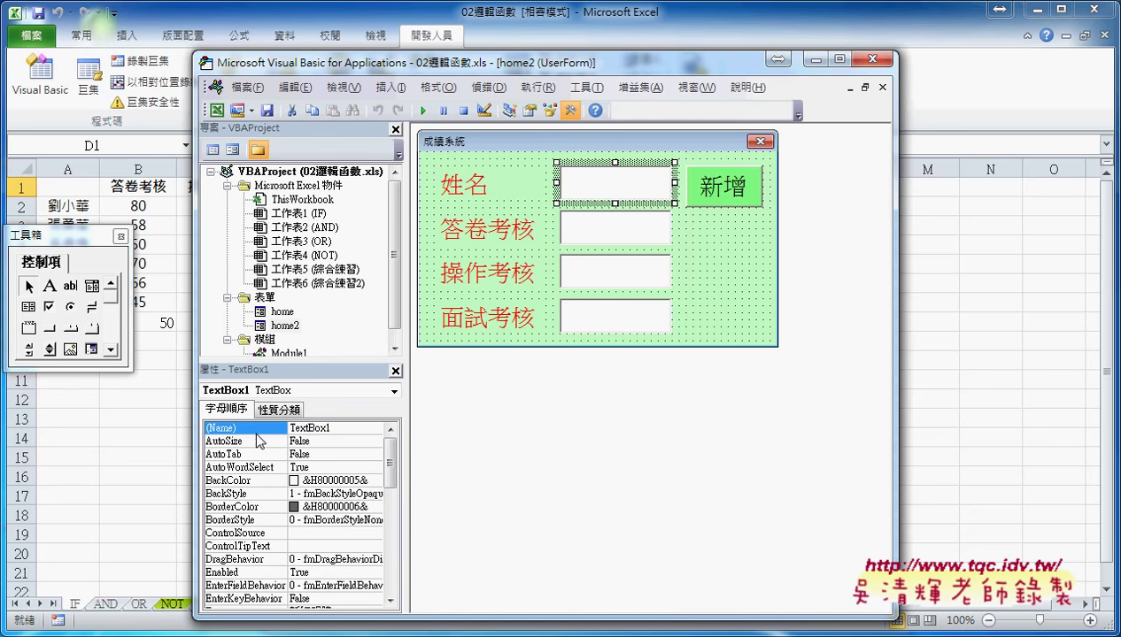
click(600, 226)
click(613, 189)
click(618, 235)
click(612, 192)
click(607, 241)
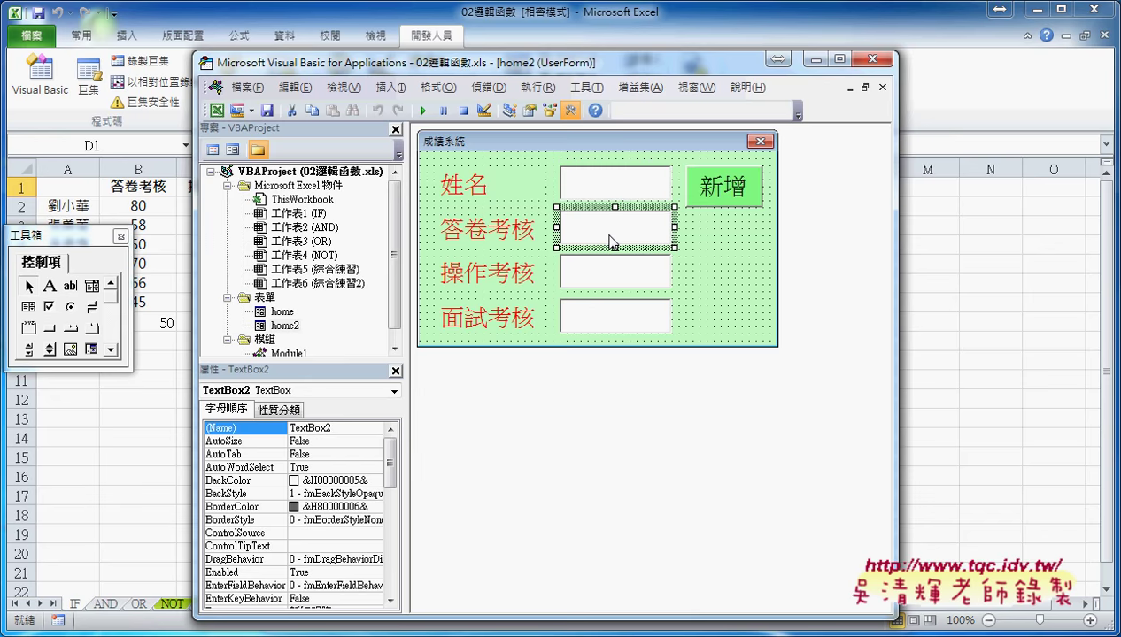
click(607, 271)
click(609, 316)
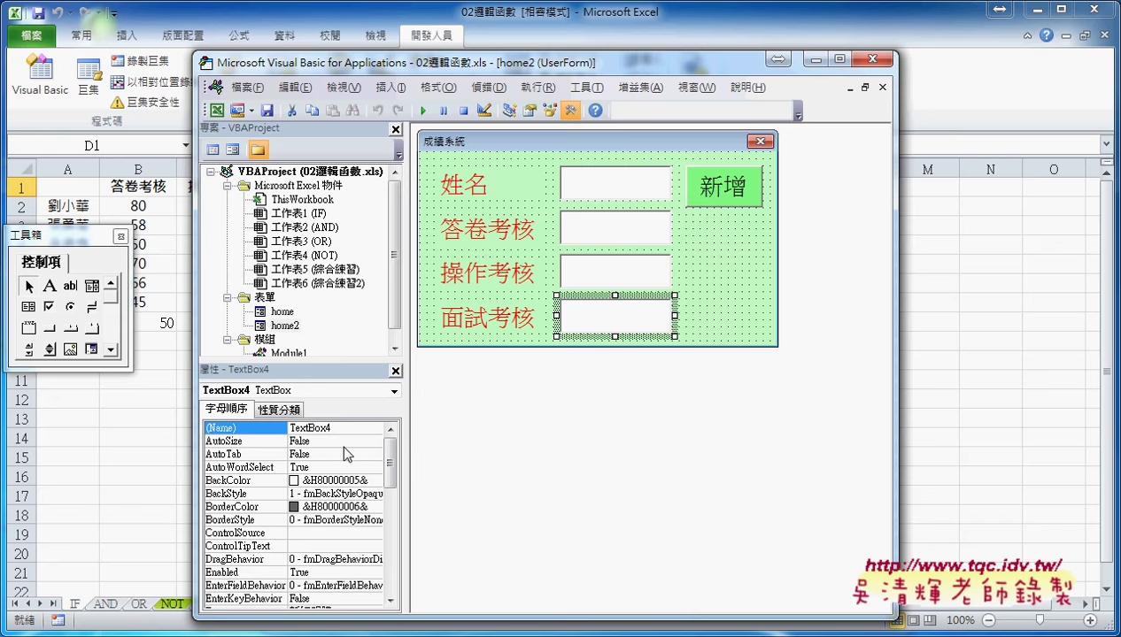
Rename the 姓名 text box to txt01 and the 答卷考核 text box to txt02.
click(583, 181)
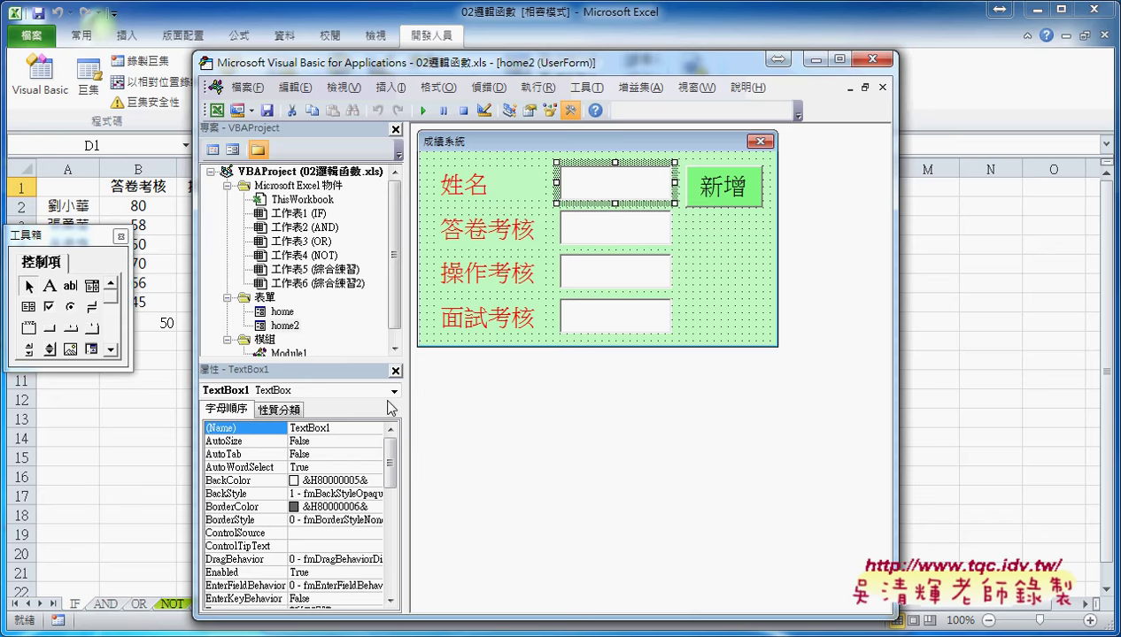
double_click(343, 430)
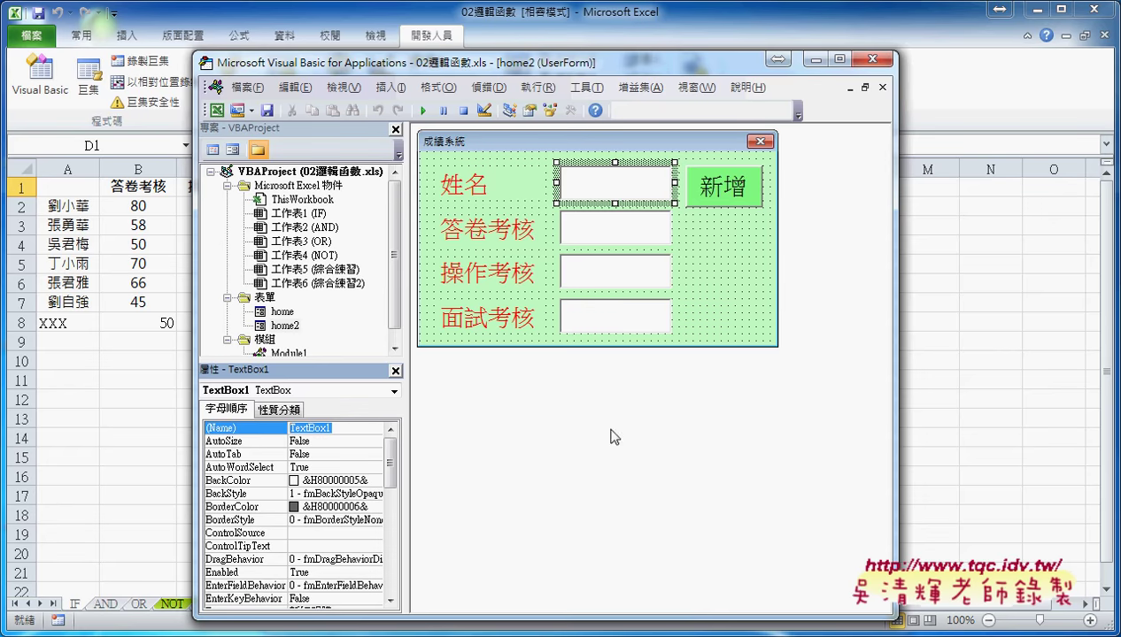
text(t)
text(xt0)
text(1)
click(604, 227)
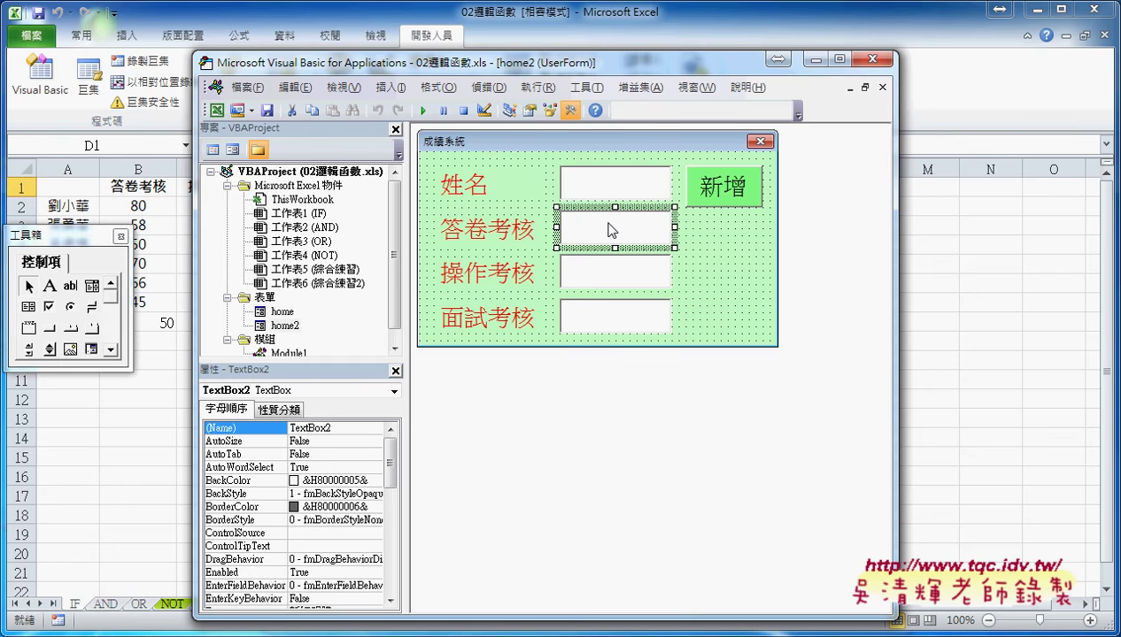
click(323, 428)
text(txt)
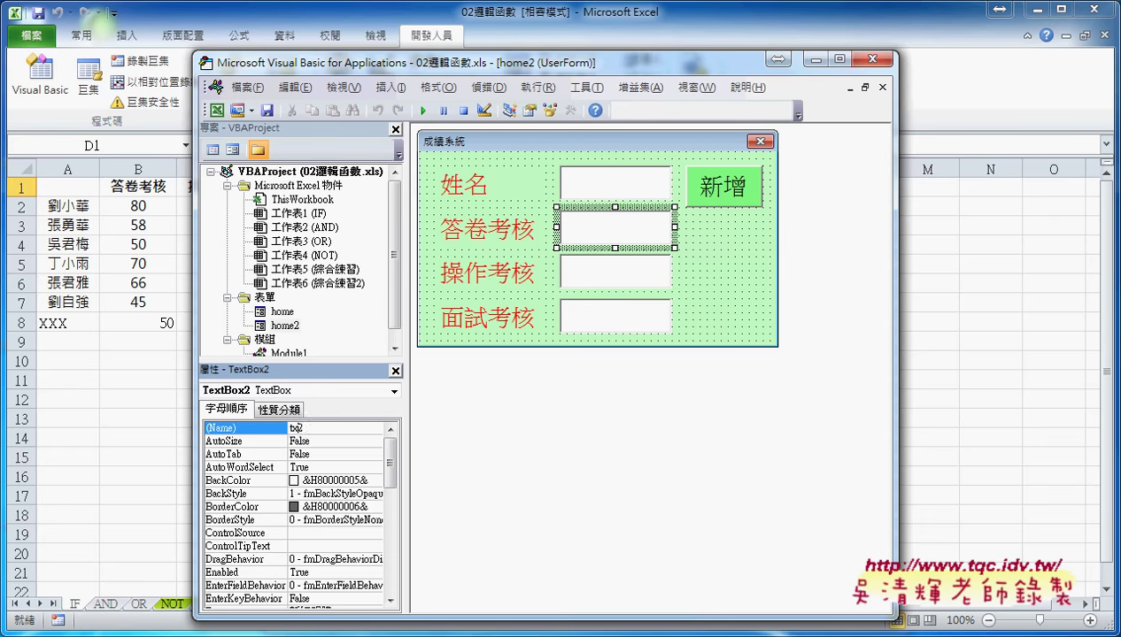
text(02)
key(Return)
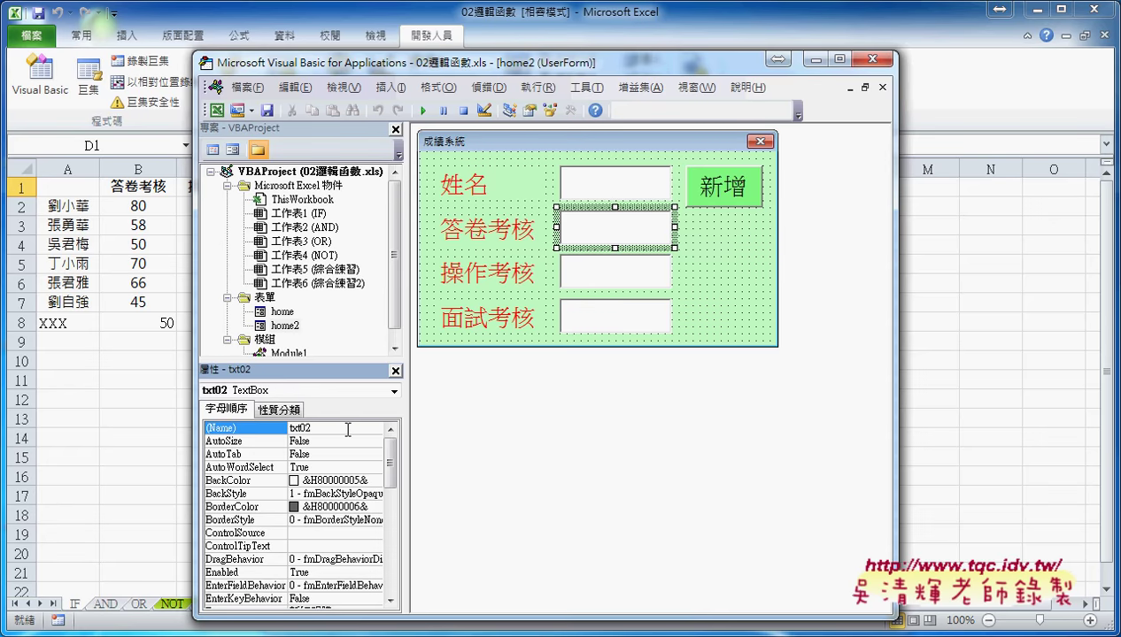
Rename the 操作考核 box to txt03 and the 面試考核 box to txt04, then recheck txt01.
click(592, 276)
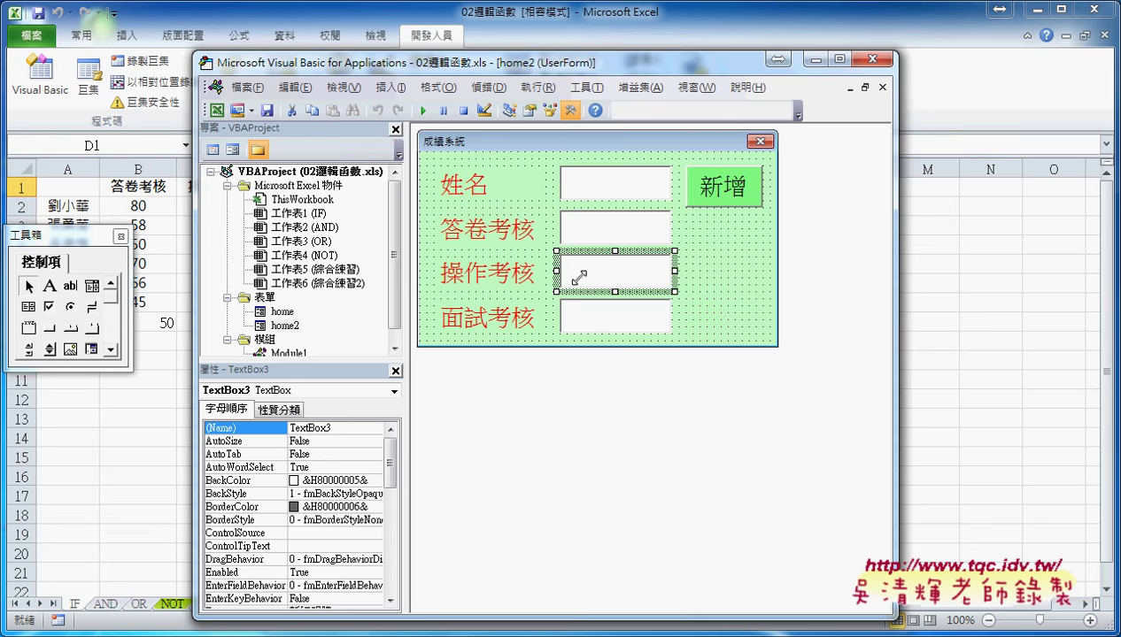
double_click(330, 428)
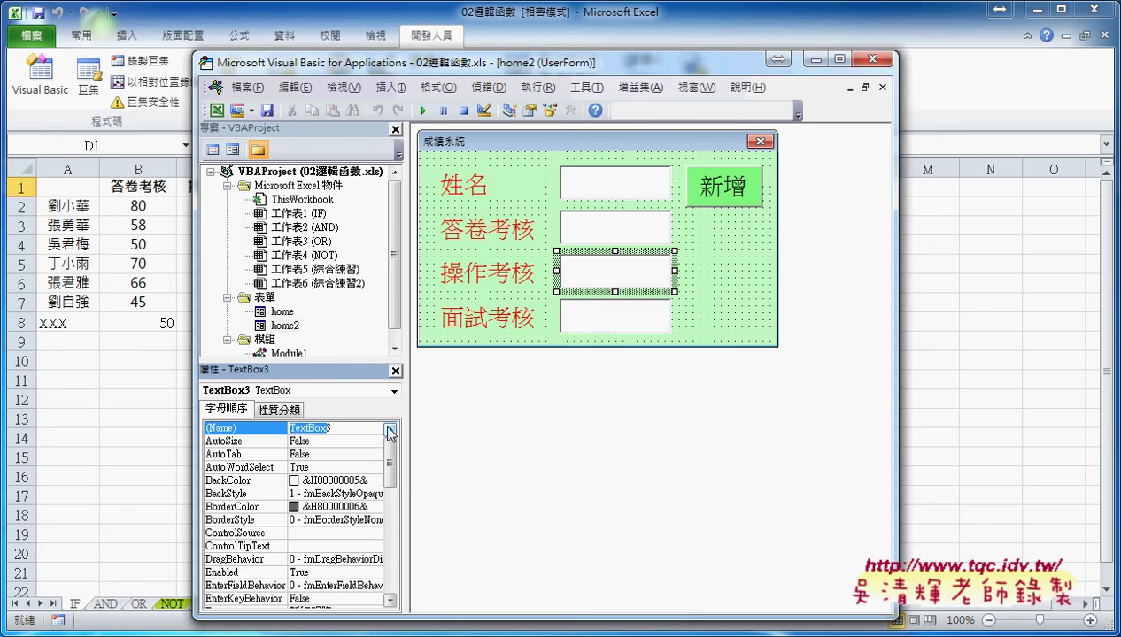
text(txt)
text(03)
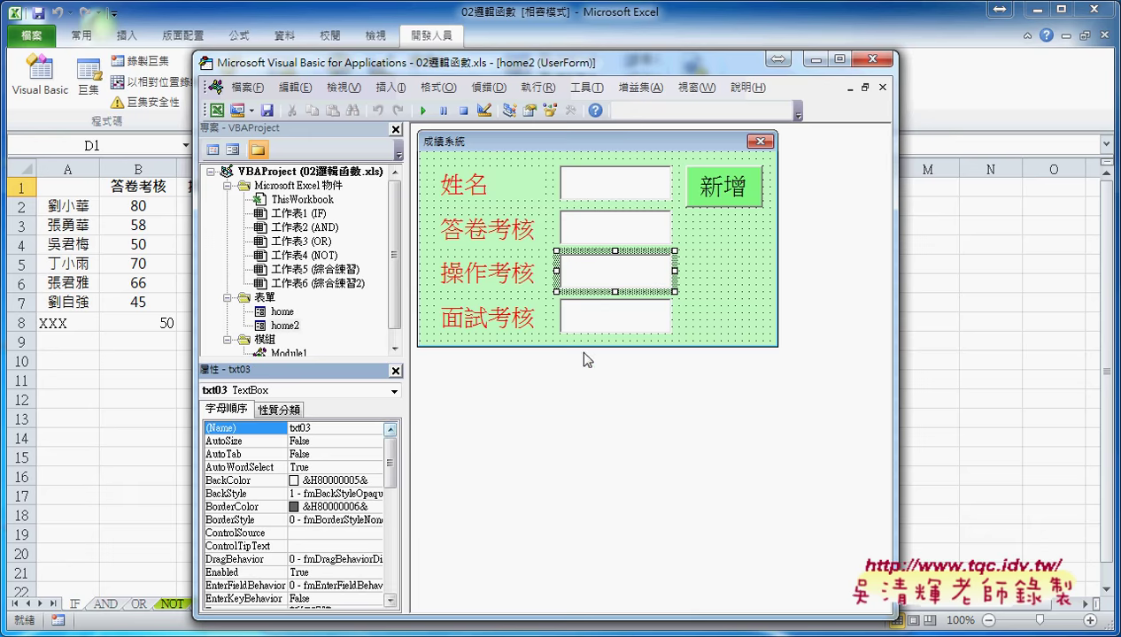
click(618, 328)
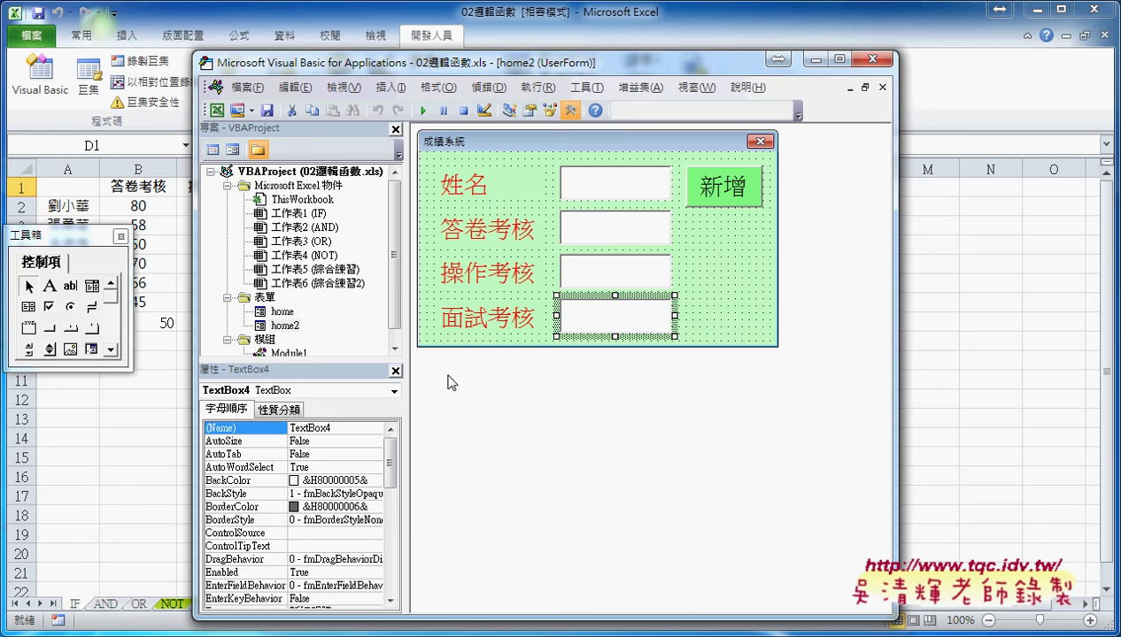
drag(324, 428, 289, 428)
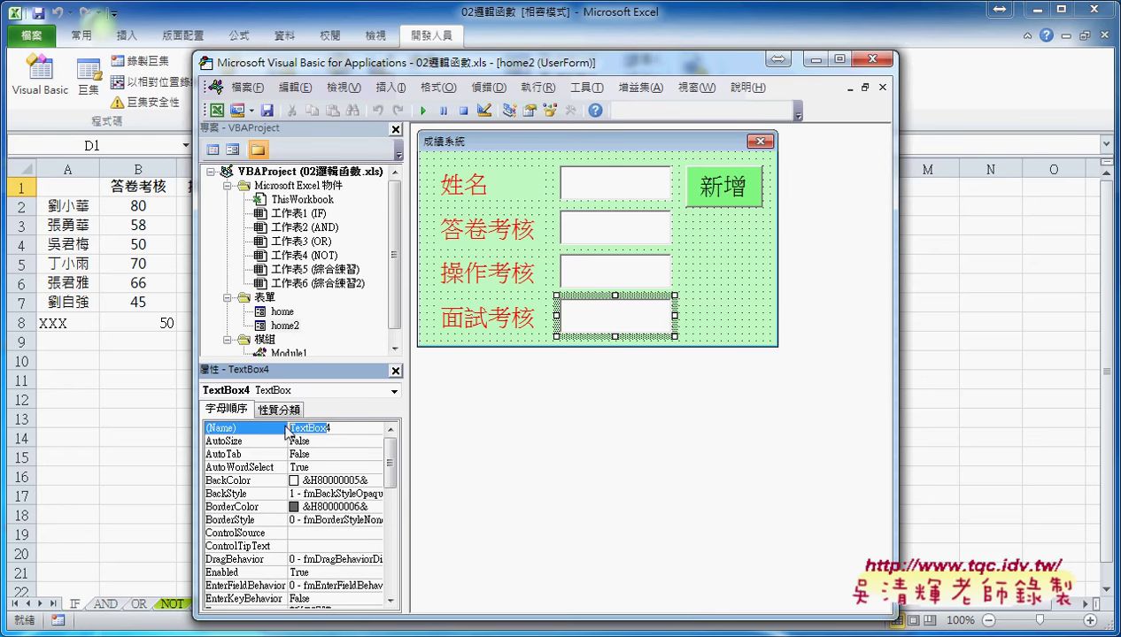
text(txt01)
click(610, 193)
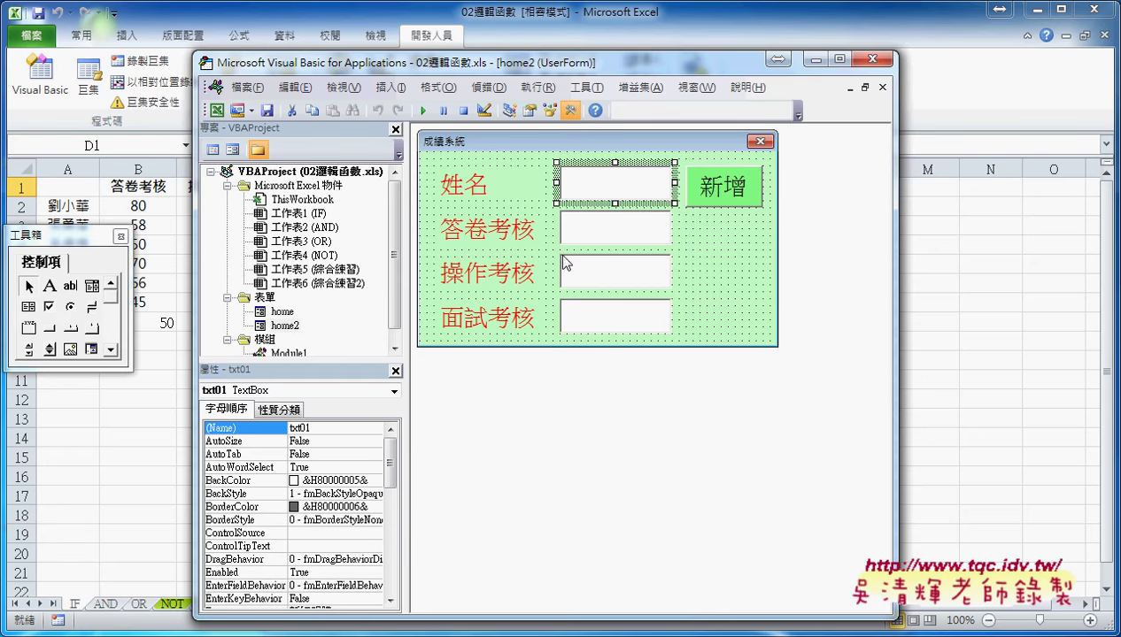
Change the 新增 button's (Name) from CommandButton1 to B01.
click(615, 321)
click(740, 204)
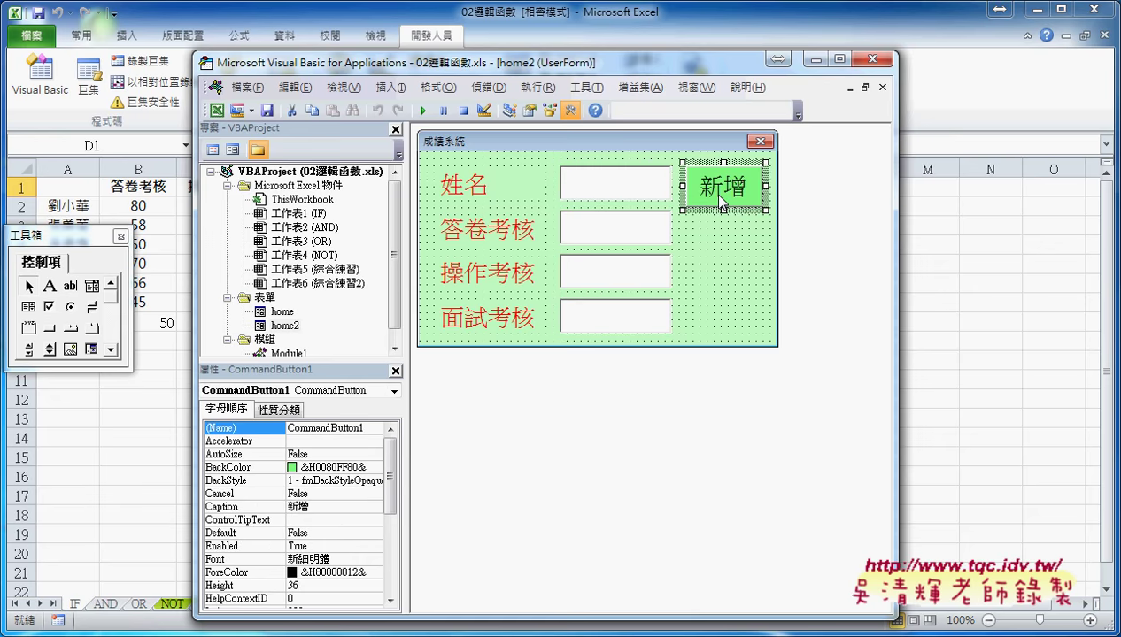
click(352, 426)
text(B)
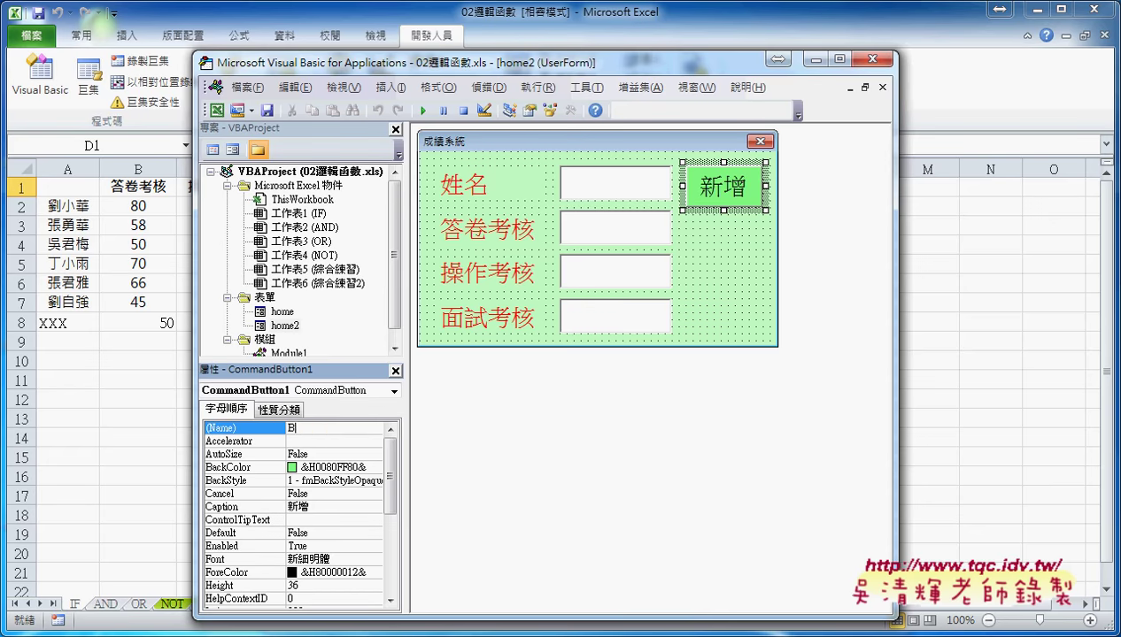
text(01)
key(Return)
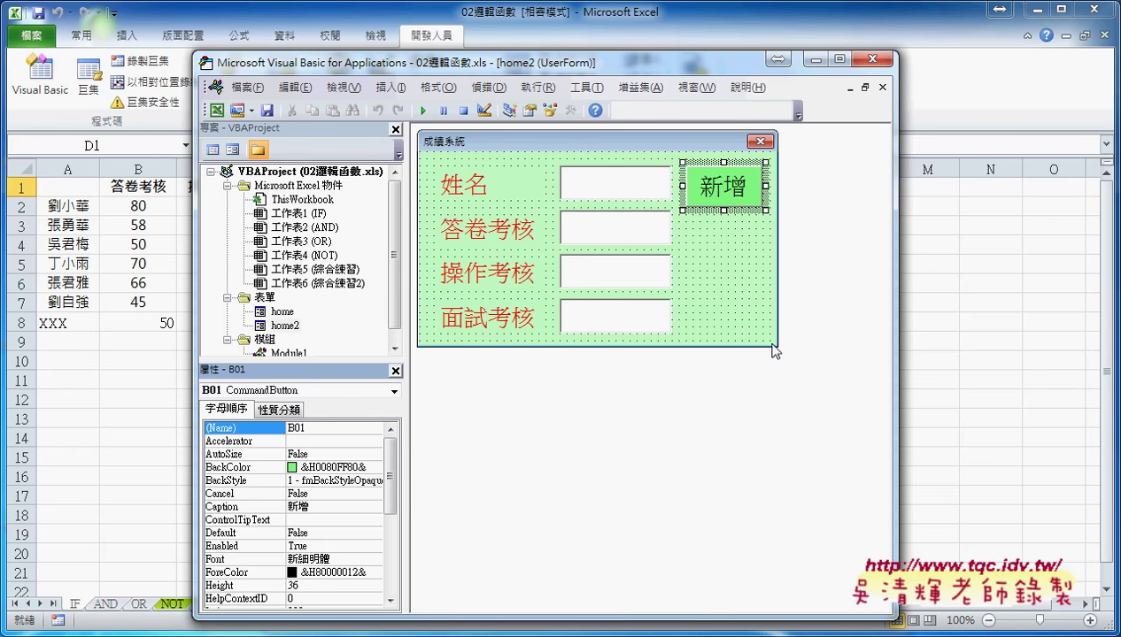
Double-click the B01 button to generate an empty Private Sub B01_Click() and place the cursor inside it.
double_click(719, 195)
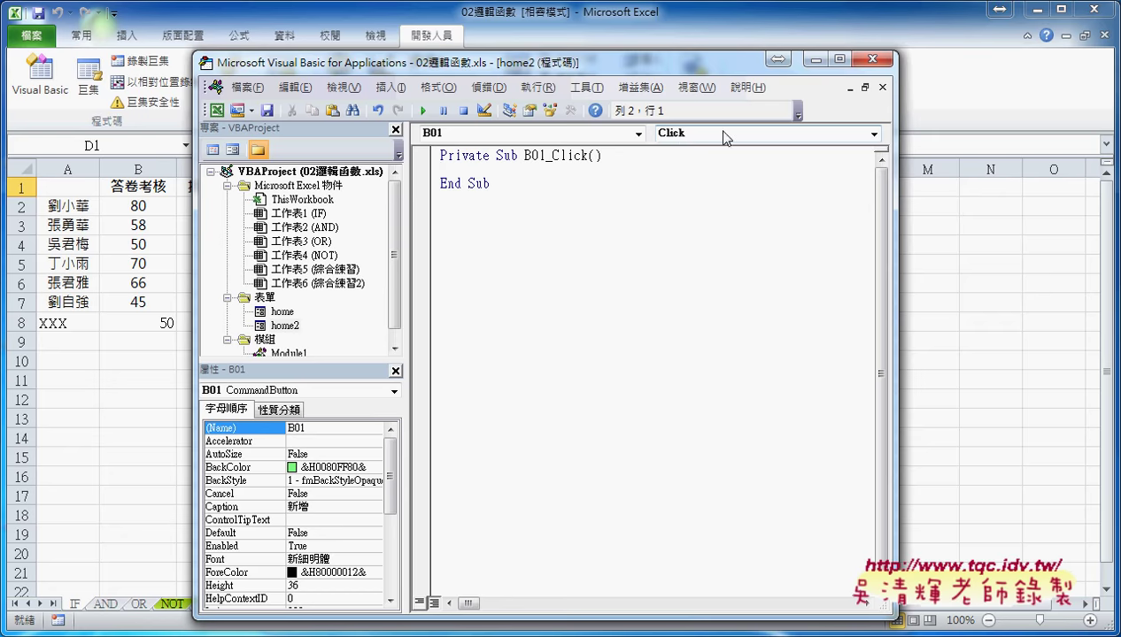
click(496, 156)
click(483, 185)
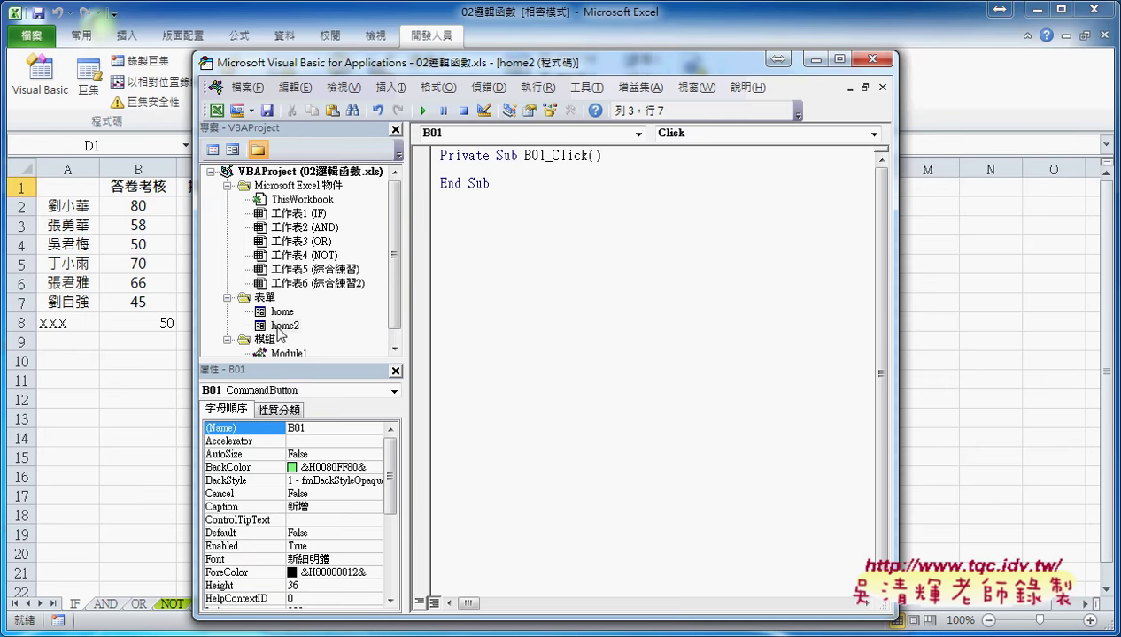
Shift the editor right to expose the sheet's columns A–D, then indent the empty B01_Click line.
click(461, 169)
drag(532, 71, 715, 68)
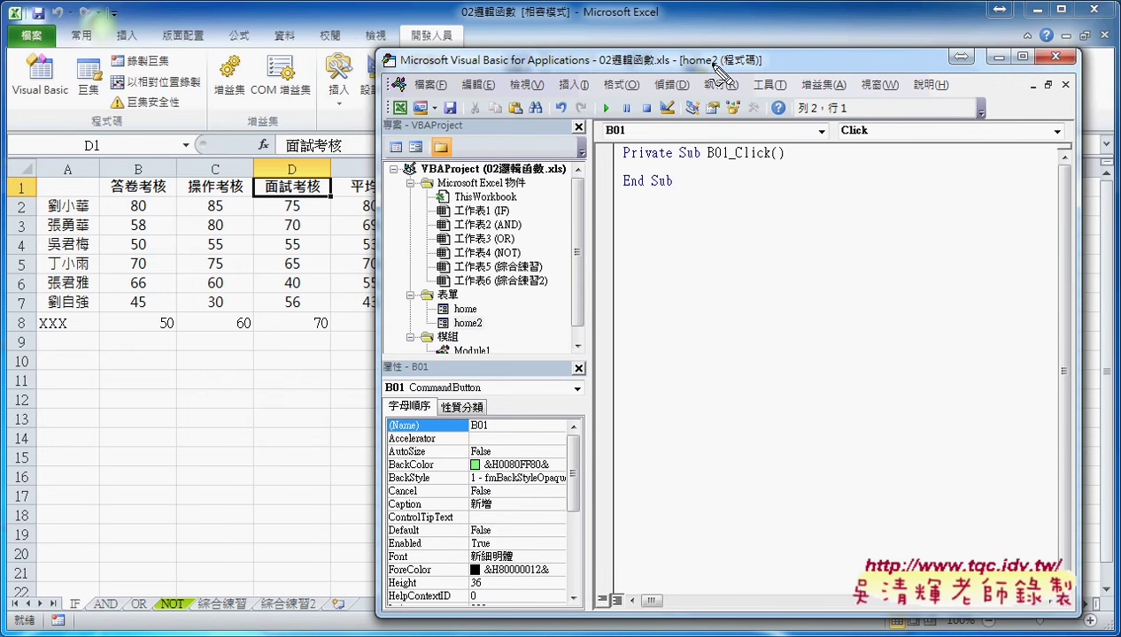
drag(137, 199, 146, 311)
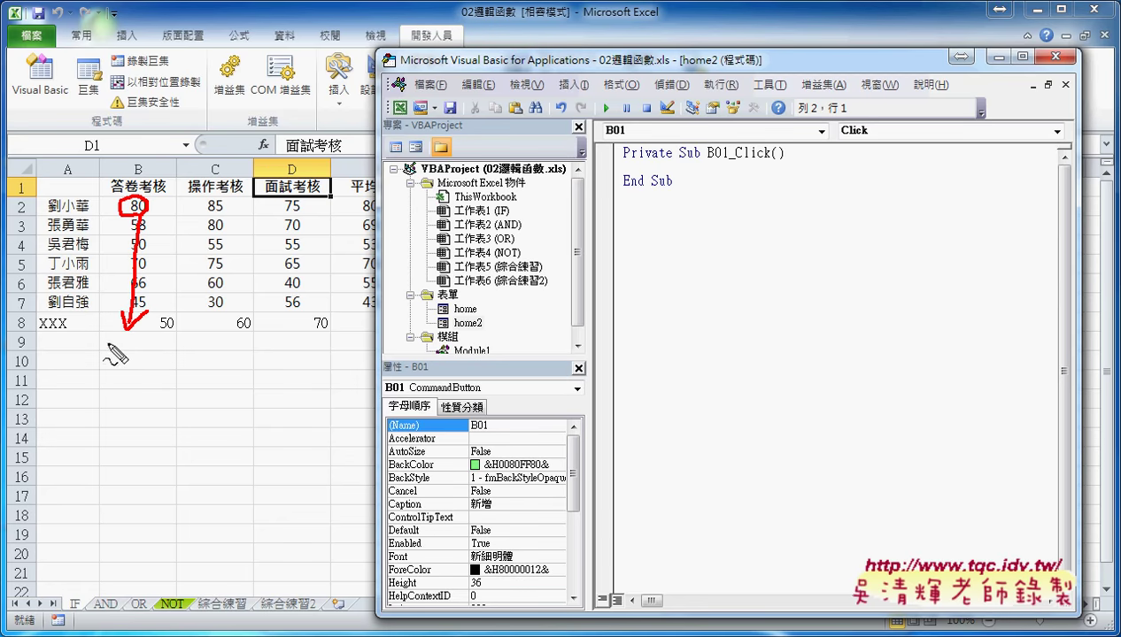
drag(20, 338, 32, 339)
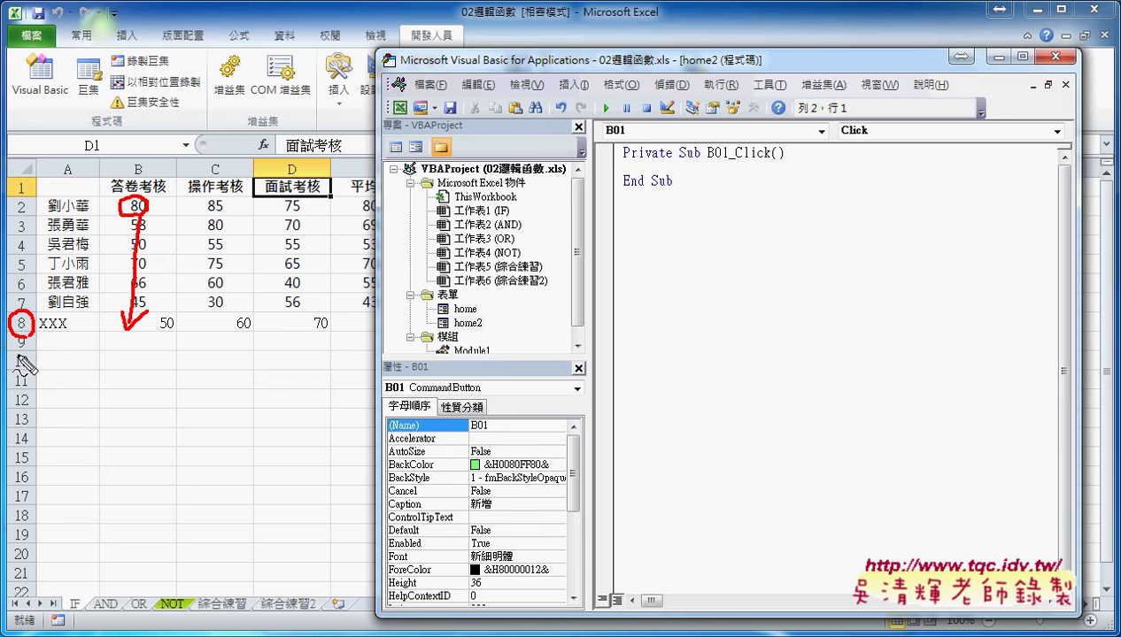
drag(16, 372, 25, 367)
key(Escape)
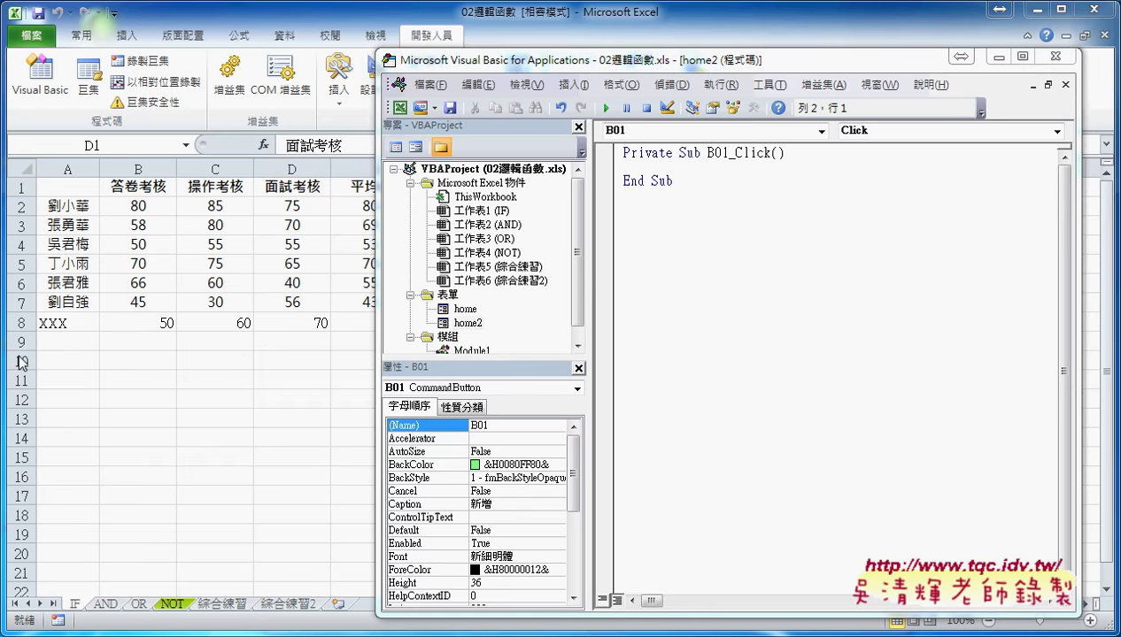
key(Tab)
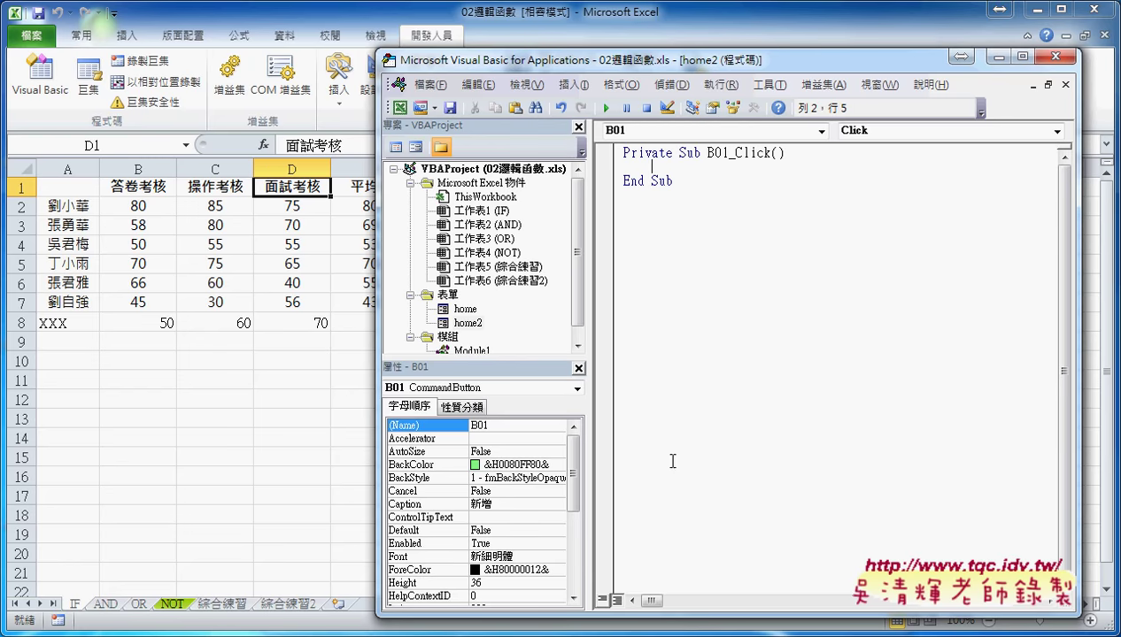
Enter r = Range("B2").End(xlDown).Row + 1 as the first line of B01_Click.
text(r)
text(=)
text(rang)
text(e()
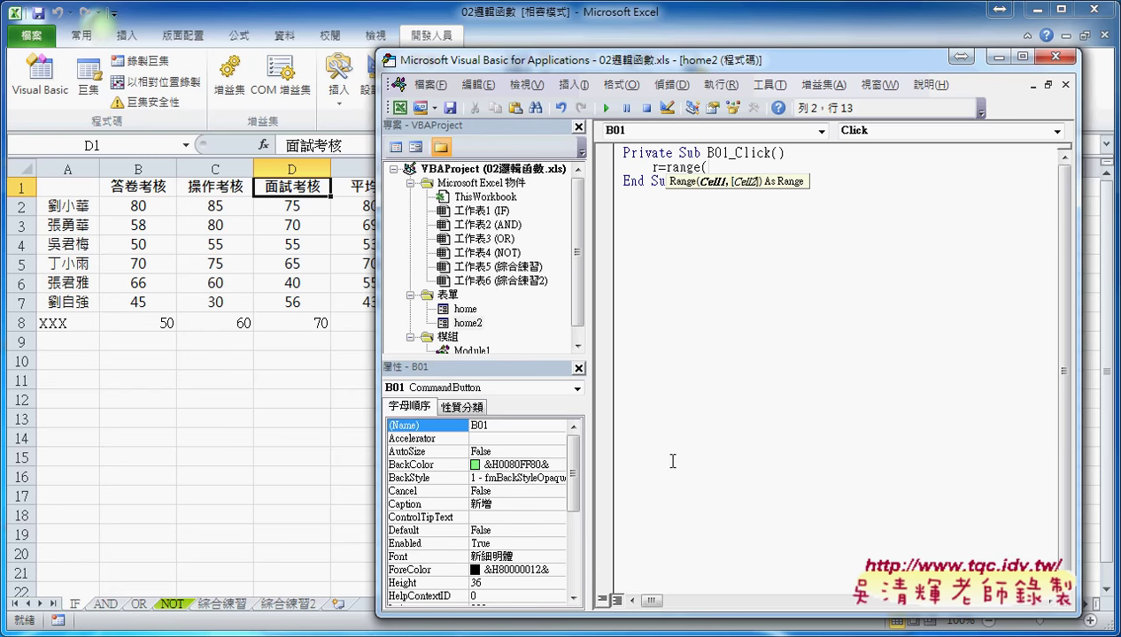
text("B)
text(2")
text().)
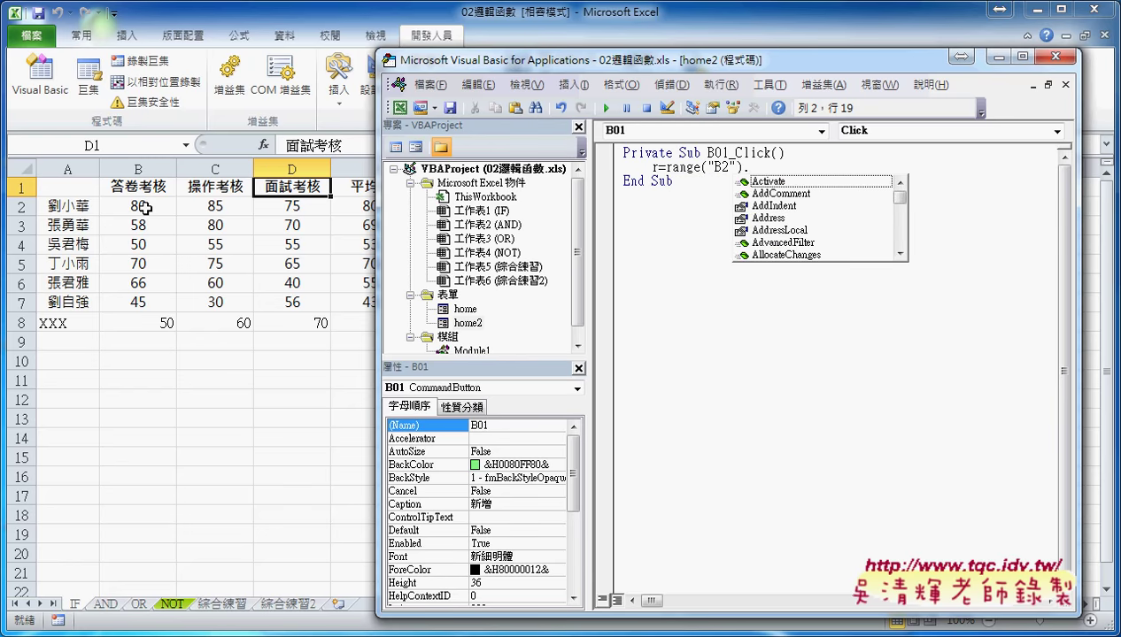
text(end )
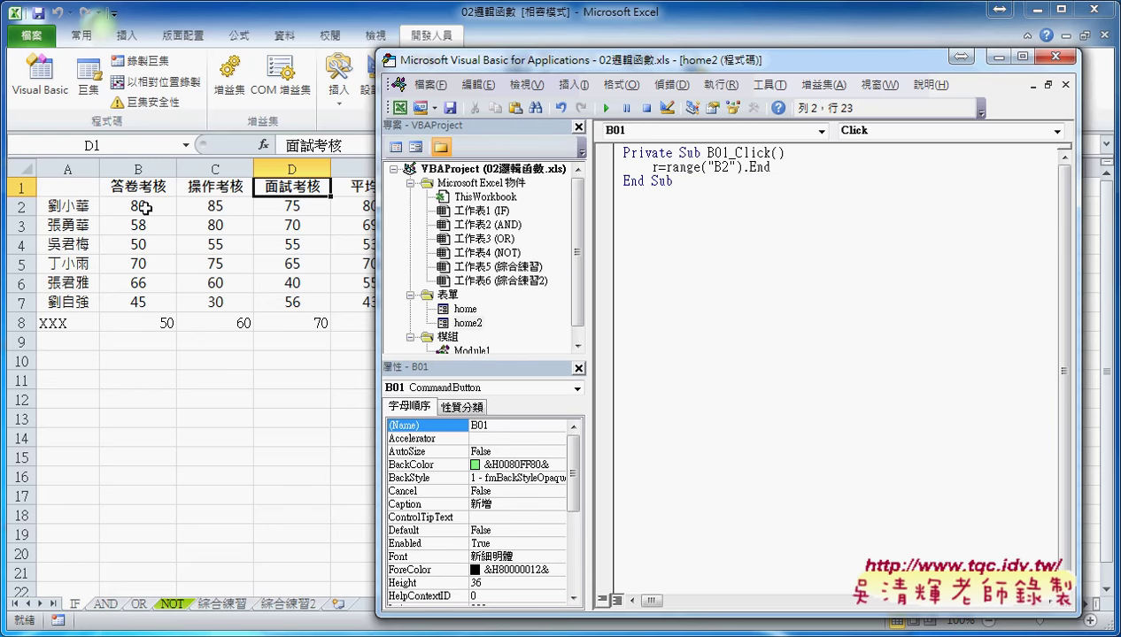
text(()
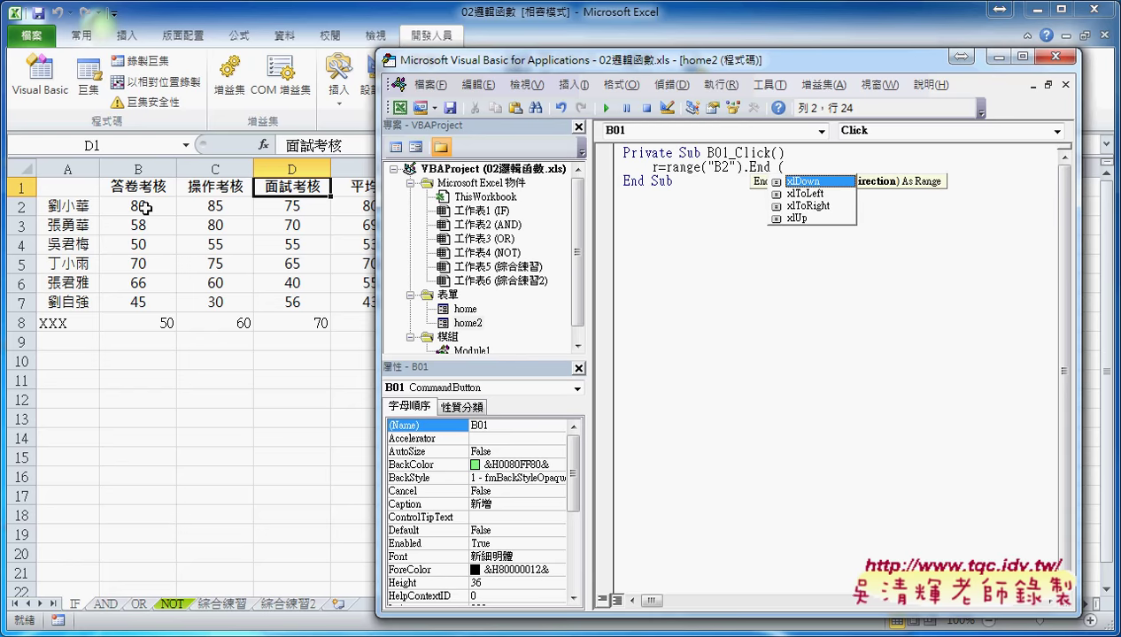
key(space)
text())
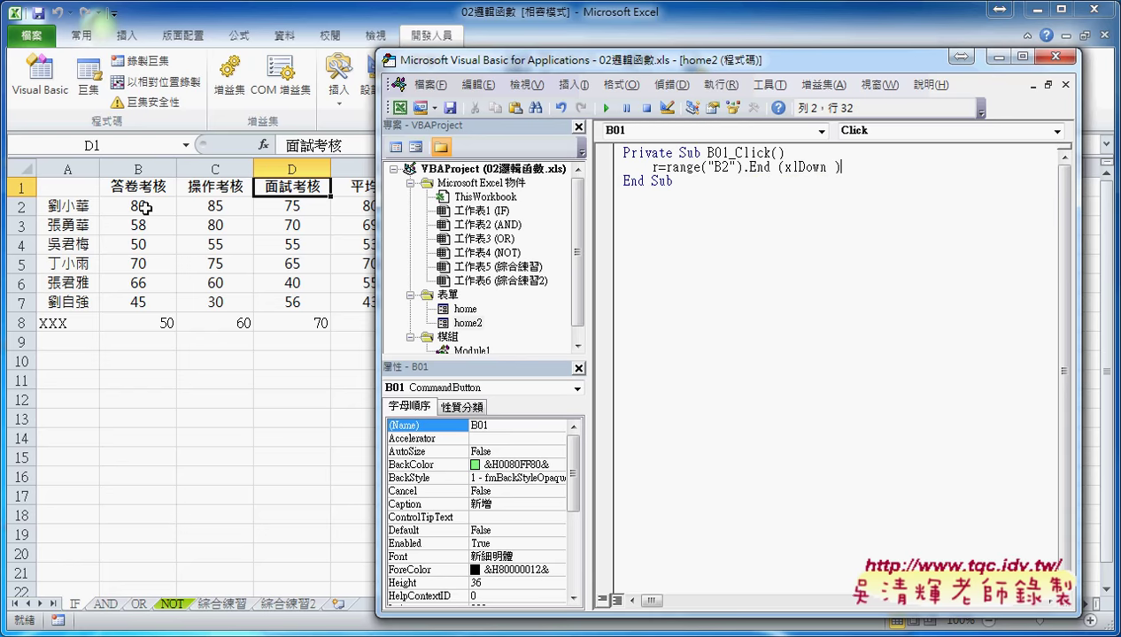
text(.row)
text( +1)
key(Return)
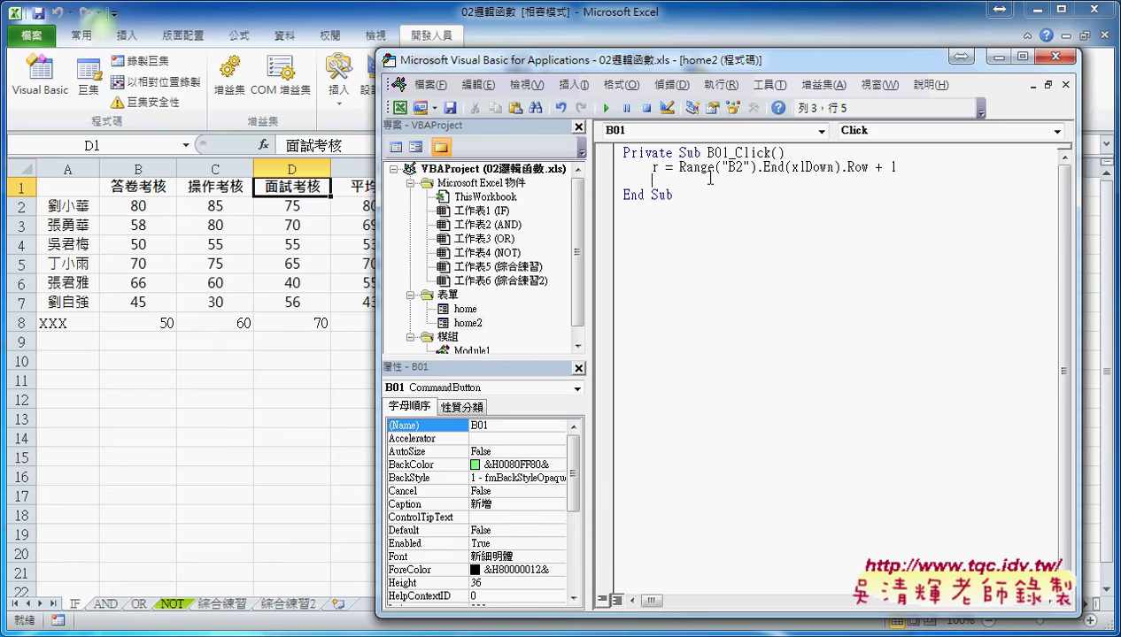
Add the line Cells(r, "A") = txt01.Text and select it for copying.
text(c)
text(ell)
text(s()
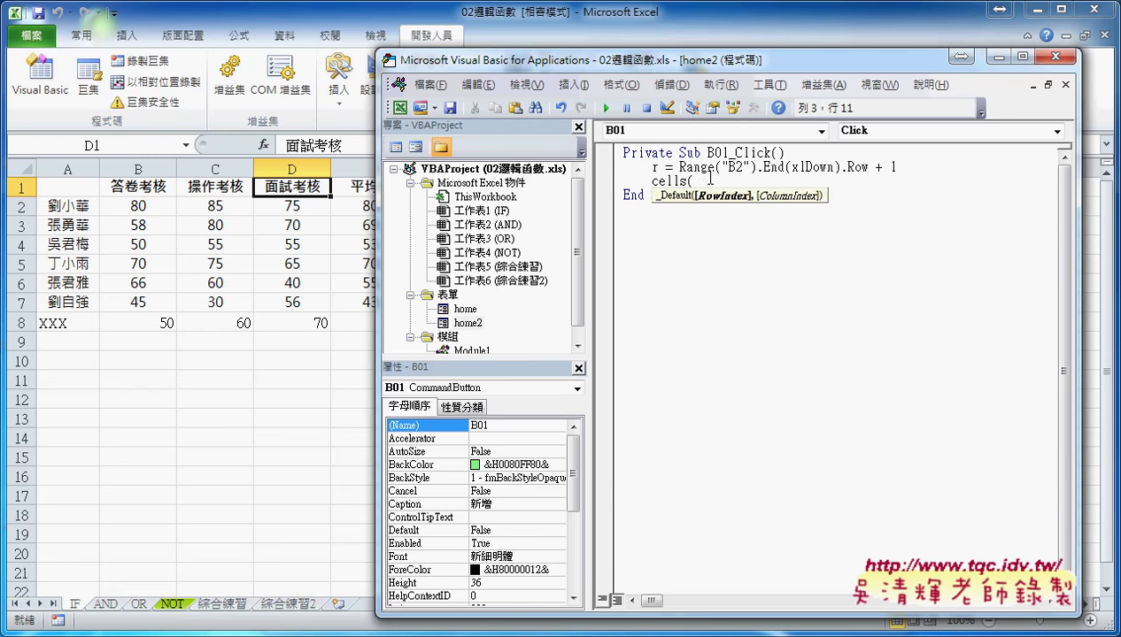
text(r)
text(,")
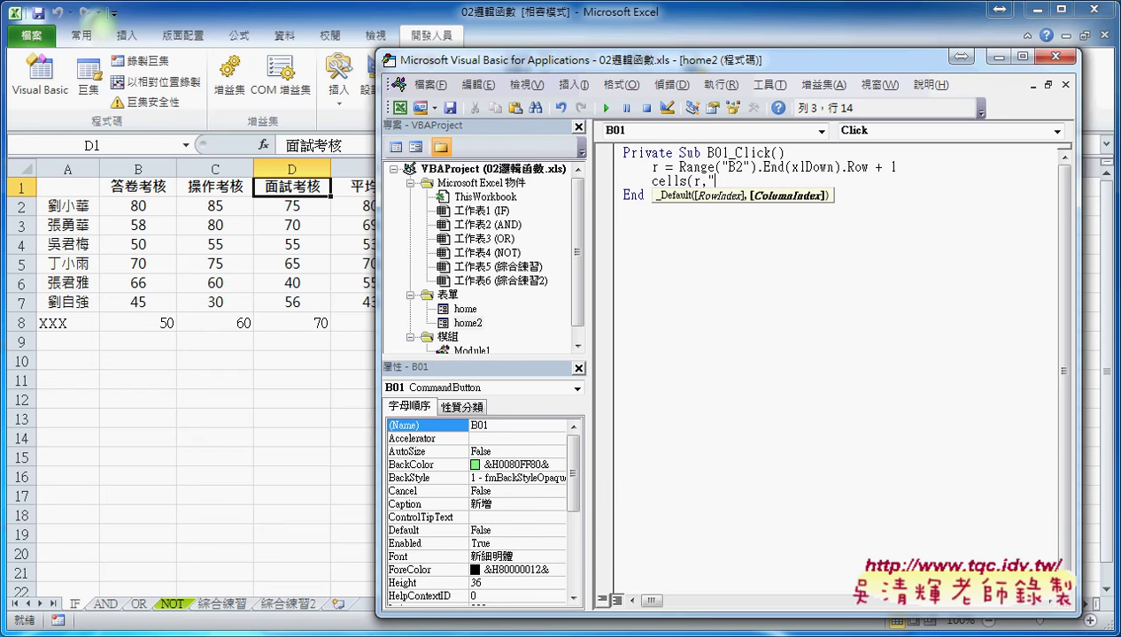
text(A)
text("))
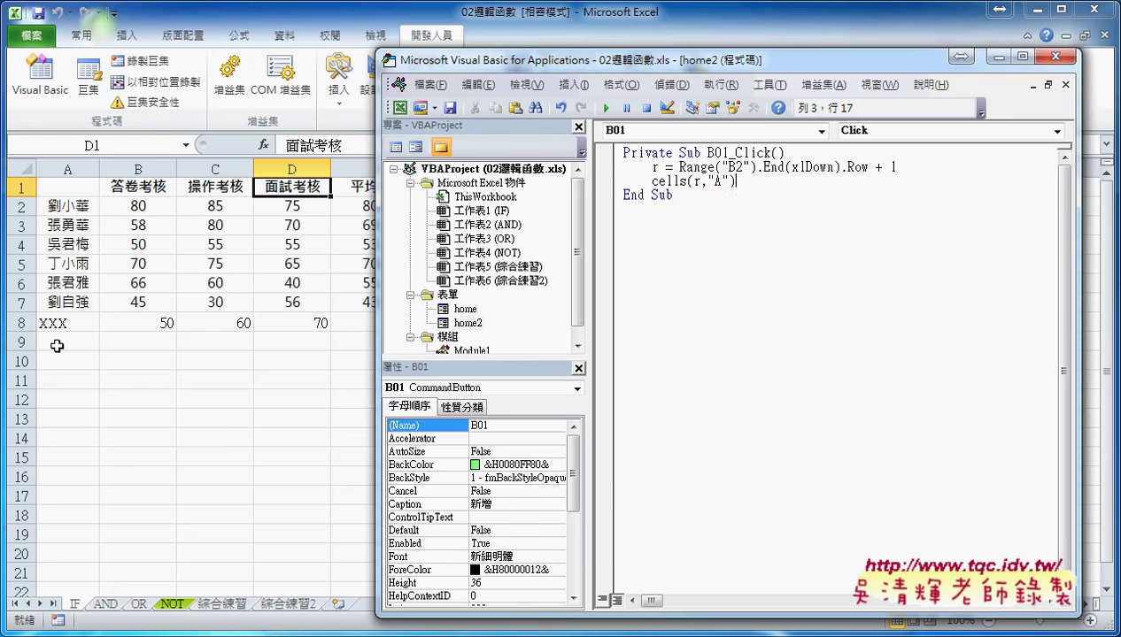
text(=t)
text(xt0)
text(1)
text(.)
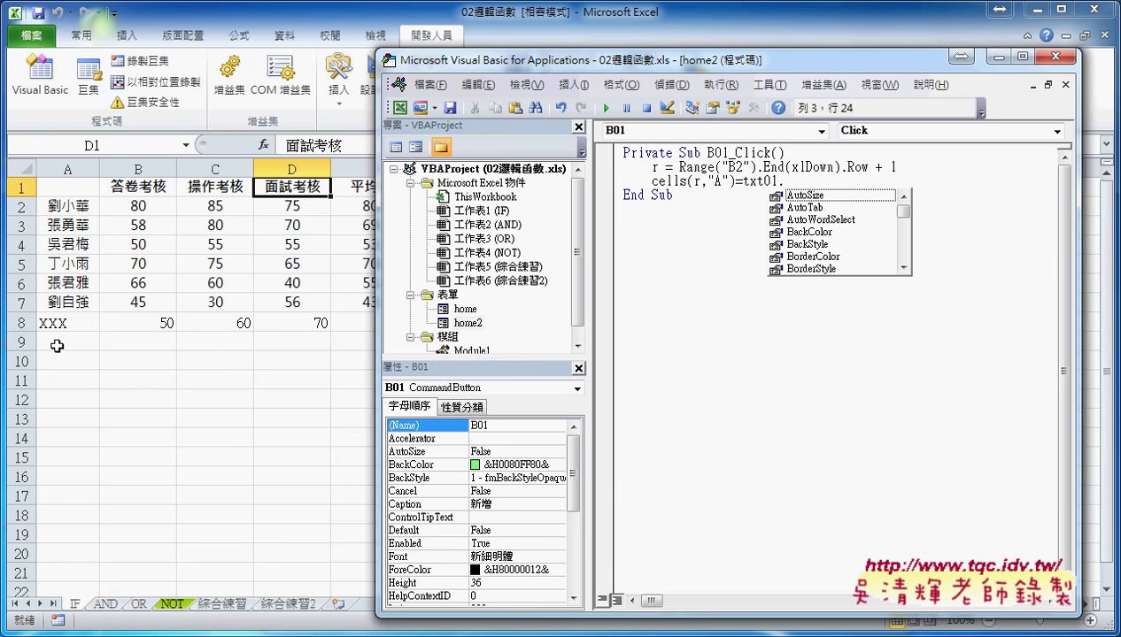
text(tex)
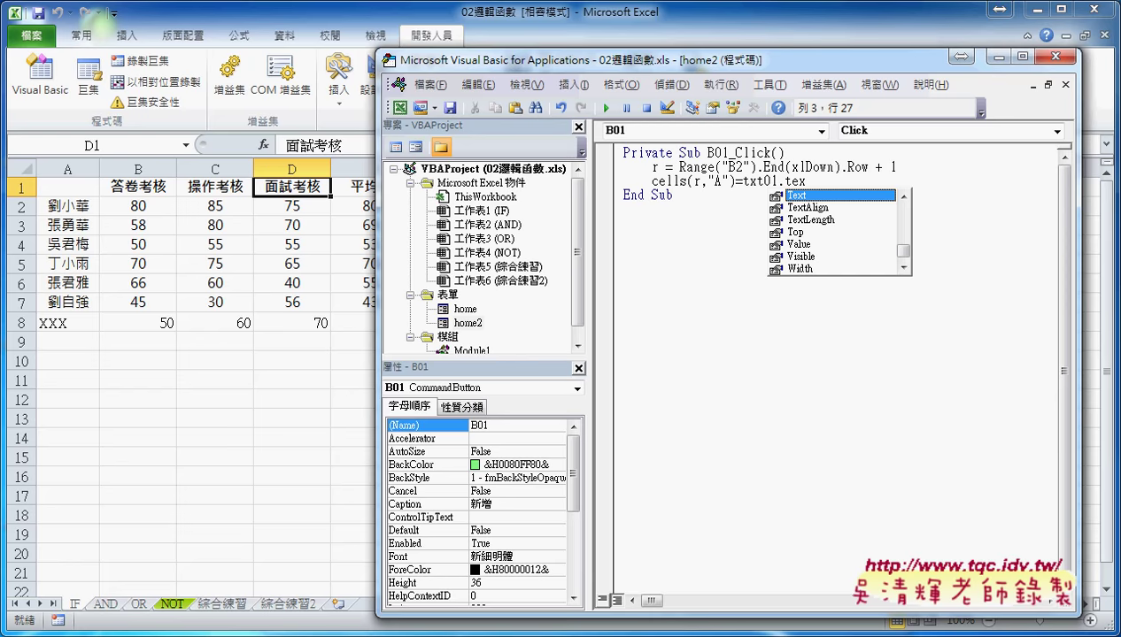
key(Tab)
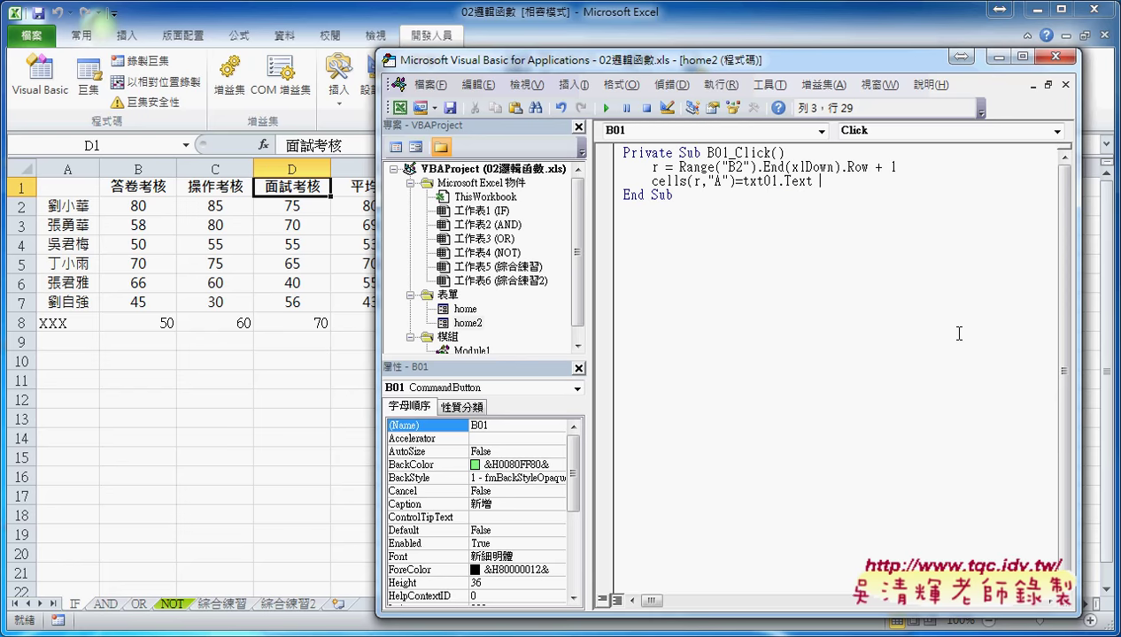
click(944, 330)
drag(835, 180, 677, 187)
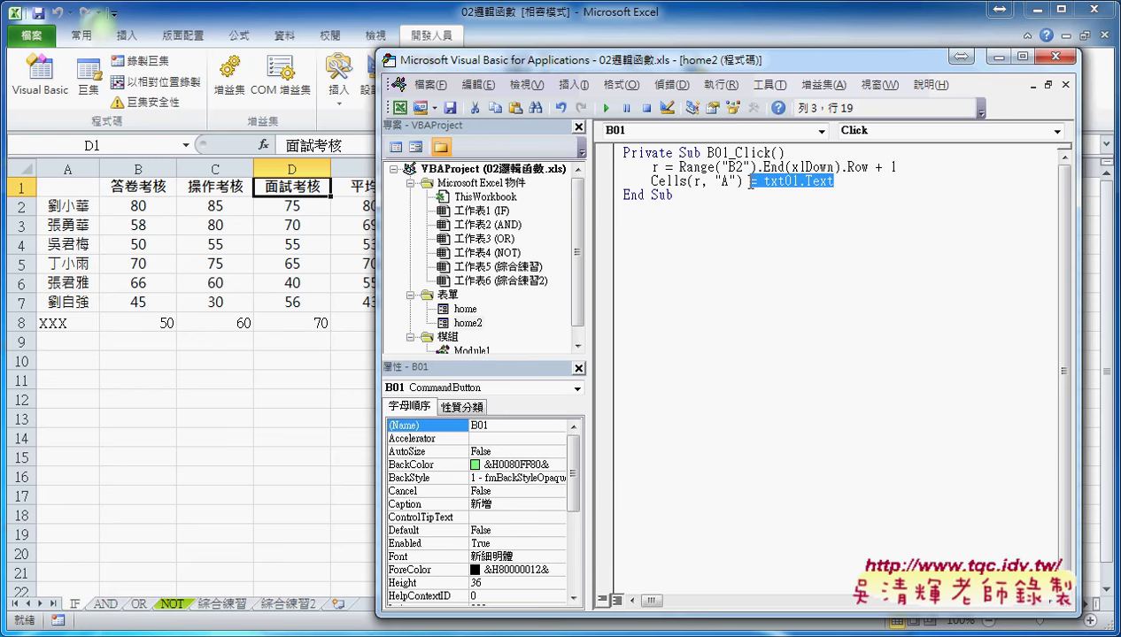
Paste a copy of the line and edit it to Cells(r, "B") = txt02.Text.
click(857, 186)
key(Return)
text(Cells(r, "A") = txt01.Text)
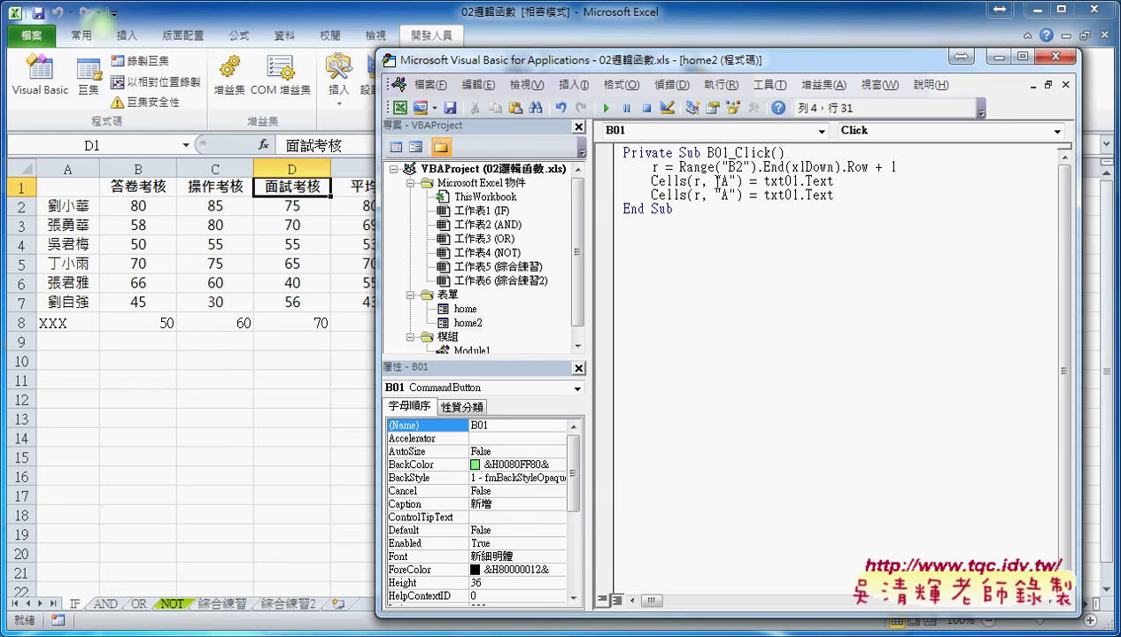
double_click(724, 194)
text(B)
key(shift+Right)
text(2)
drag(835, 195, 781, 196)
Paste two more copies and change their column letters to C and D.
click(834, 195)
key(Return)
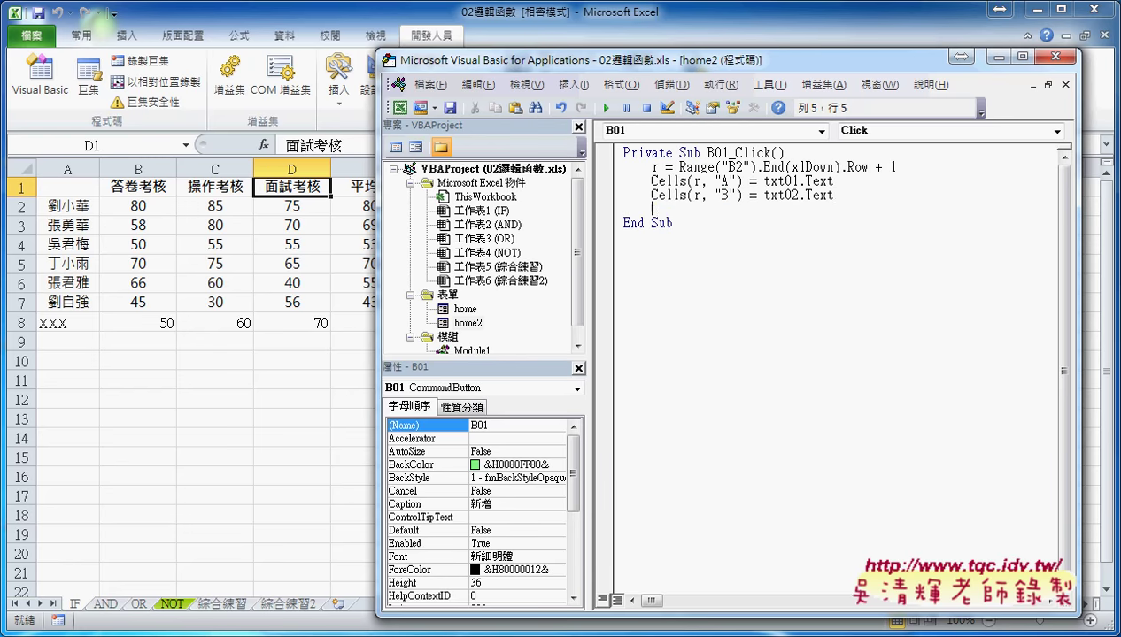
text(Cells(r, "A") = txt01.Text)
key(Return)
text(Cells(r, "A") = txt01.Text)
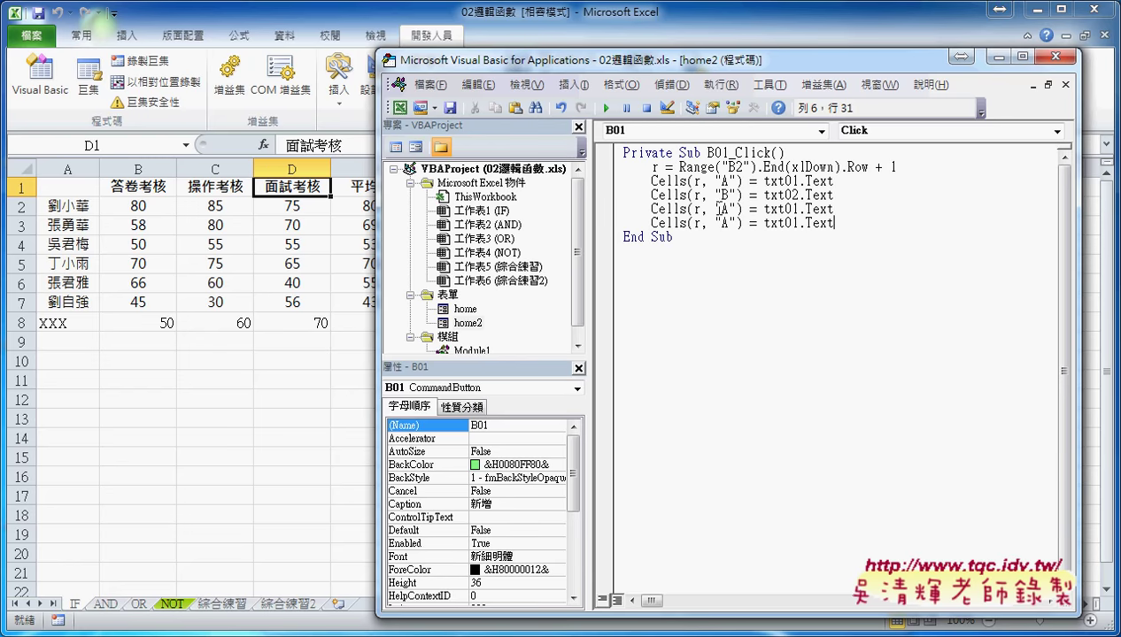
double_click(723, 209)
text(C)
click(722, 224)
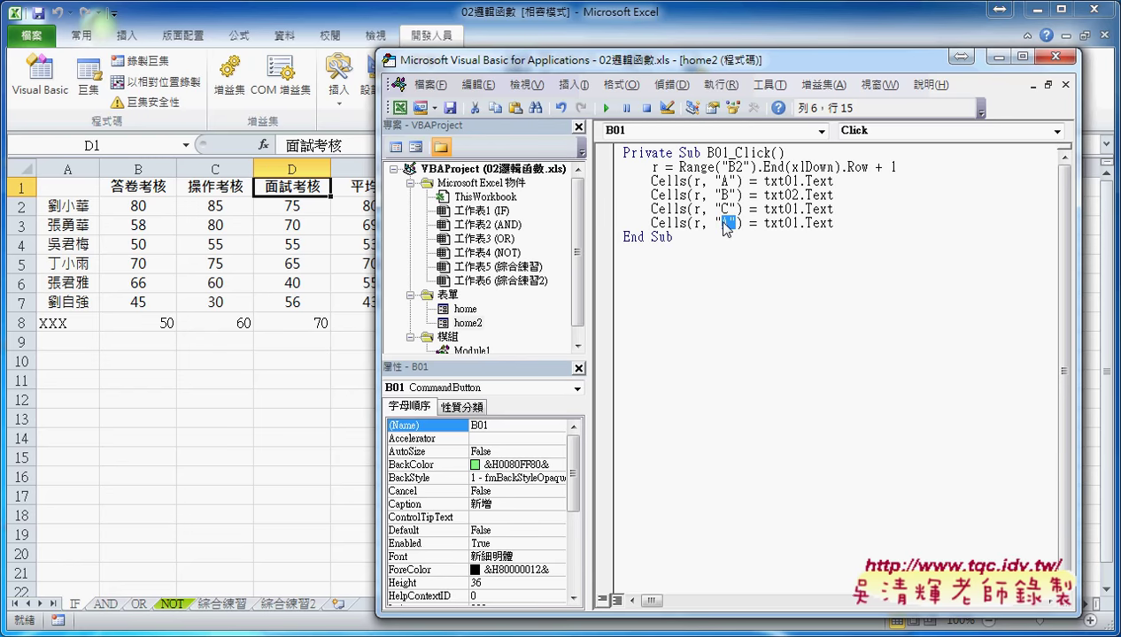
double_click(723, 223)
text(D)
Change the text box references on the C and D lines to txt03 and txt04.
drag(791, 210, 799, 209)
text(3)
drag(797, 223, 792, 224)
text(4)
Copy Cells(r, "D") and paste it on a new line below to begin another assignment.
drag(377, 322, 409, 321)
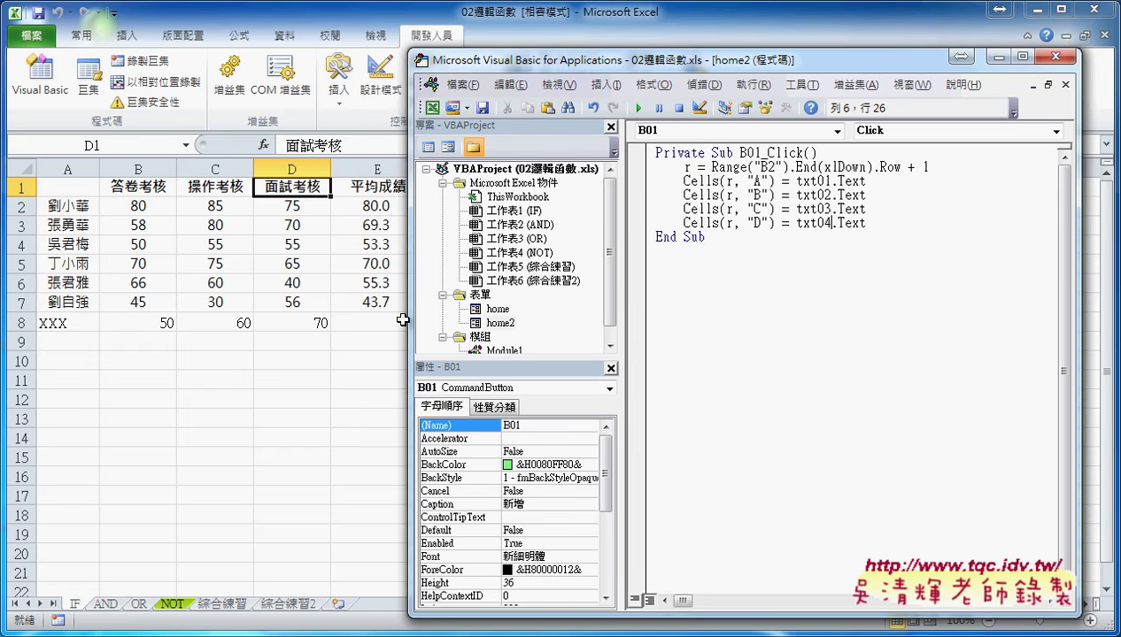
drag(683, 223, 791, 230)
key(ctrl+c)
key(End)
key(Return)
key(ctrl+v)
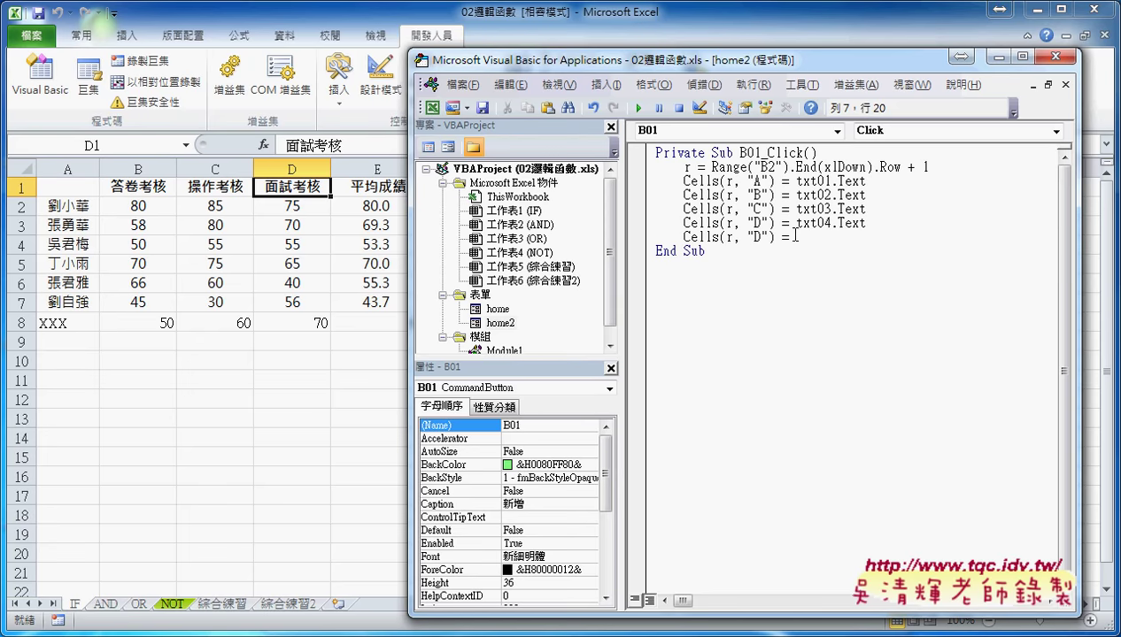
Dismiss the compile error raised by the unfinished Cells(r, "D") line.
click(770, 195)
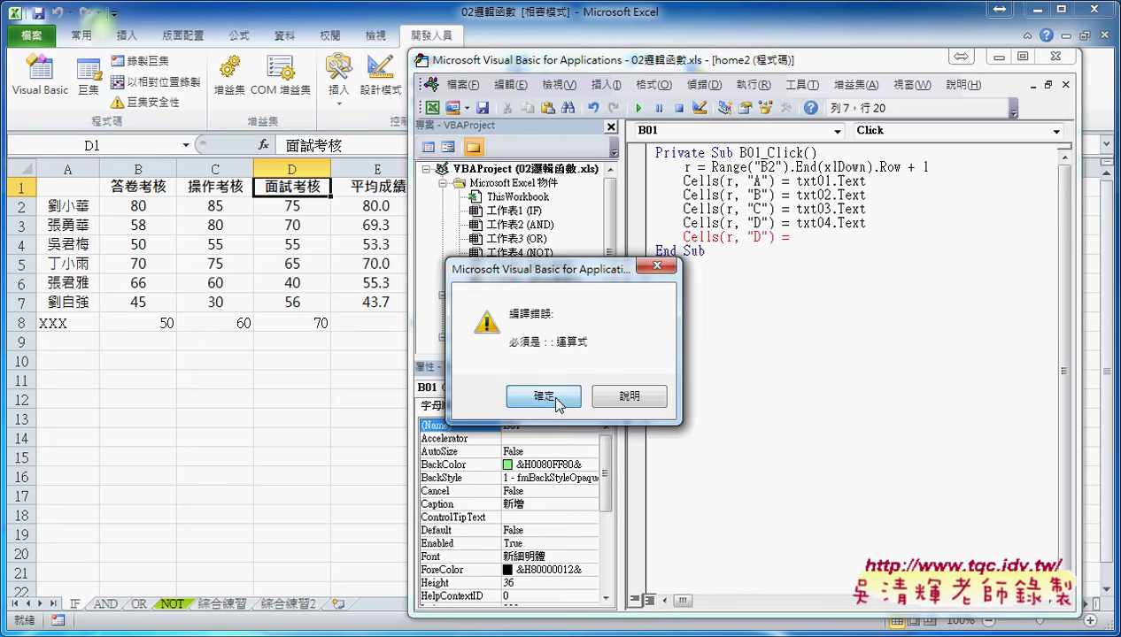
click(558, 400)
drag(683, 194, 775, 194)
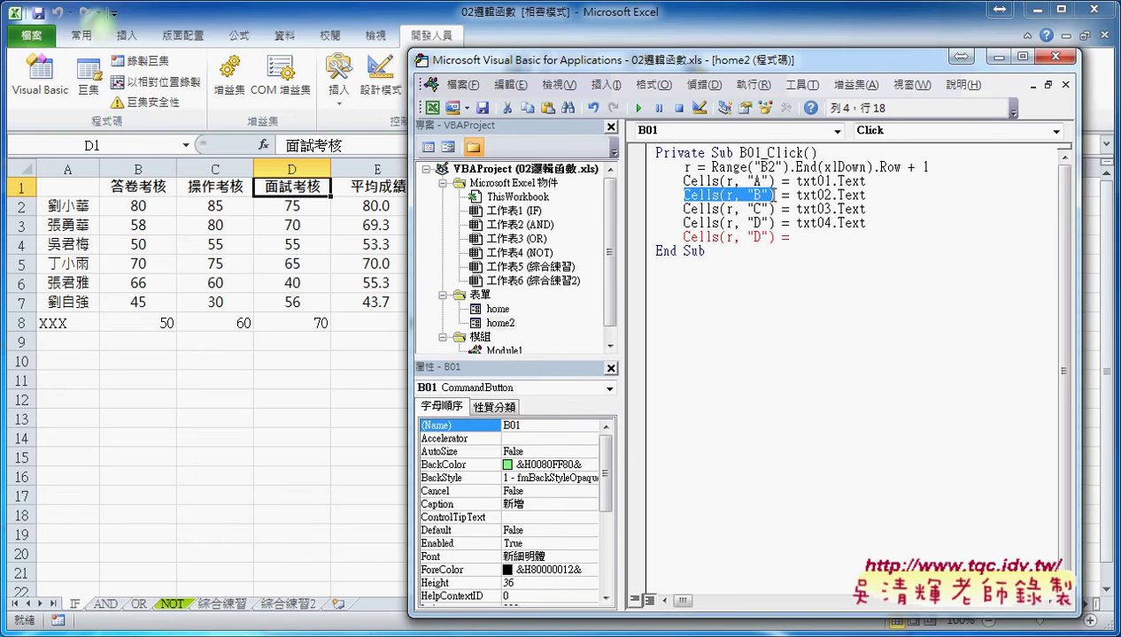
click(797, 236)
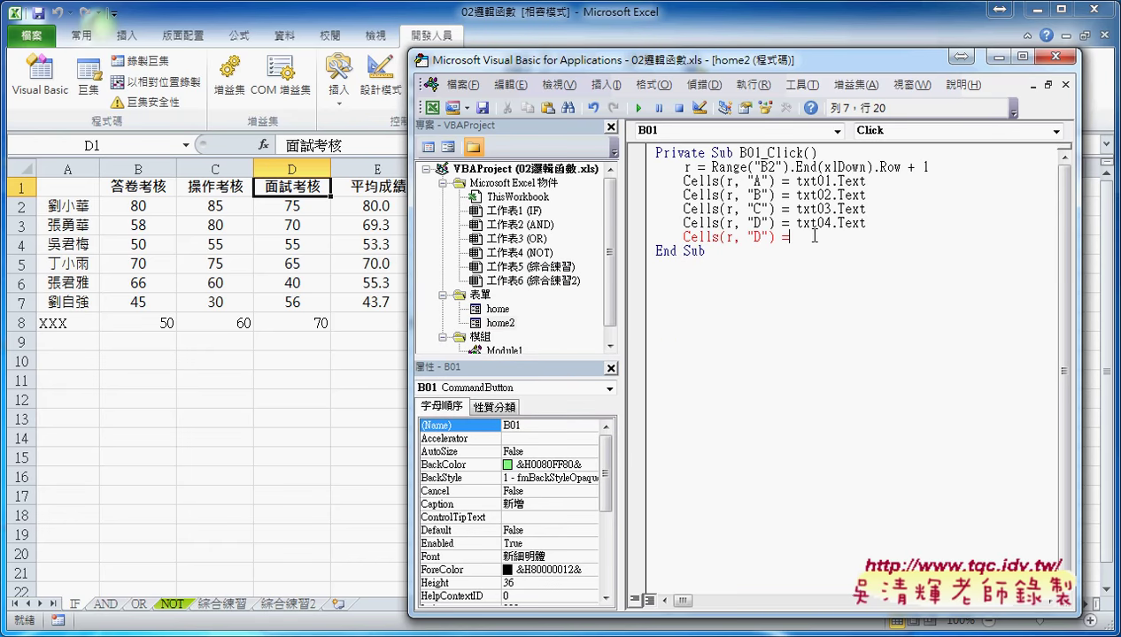
Complete the line as Cells(r, "D") = Round(Cells(r,"B")+Cells(r,"C")+Cells(r,"D"), 1).
text(ro)
text(u)
text(nd)
text(()
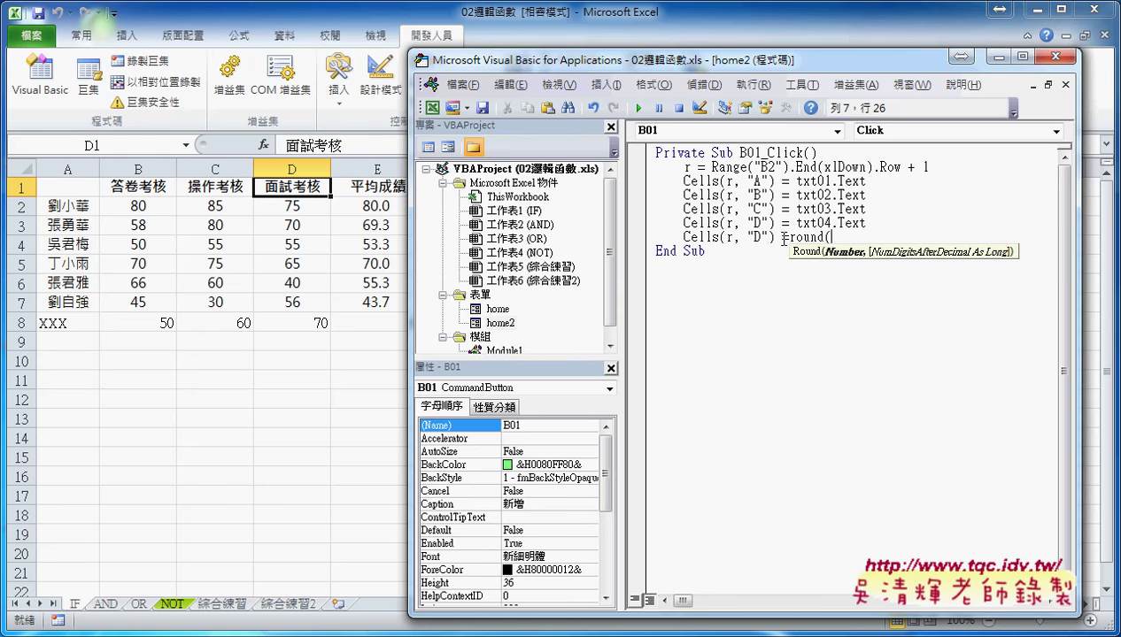
text(Cells(r, "B")+)
text(Cells(r, "B"))
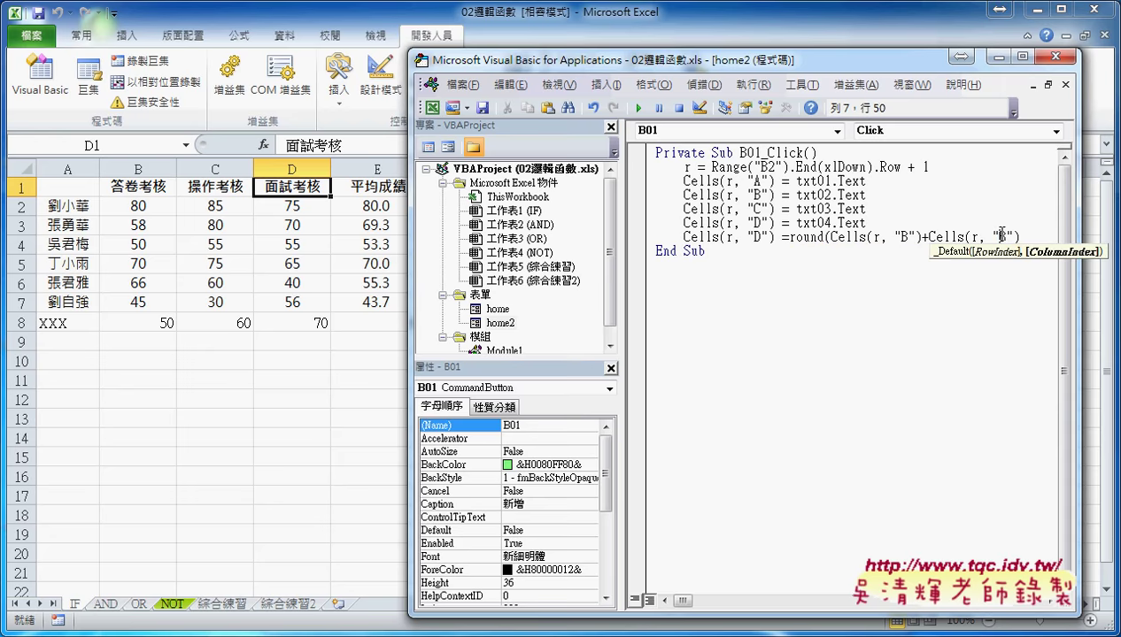
double_click(1003, 235)
text(C)
key(End)
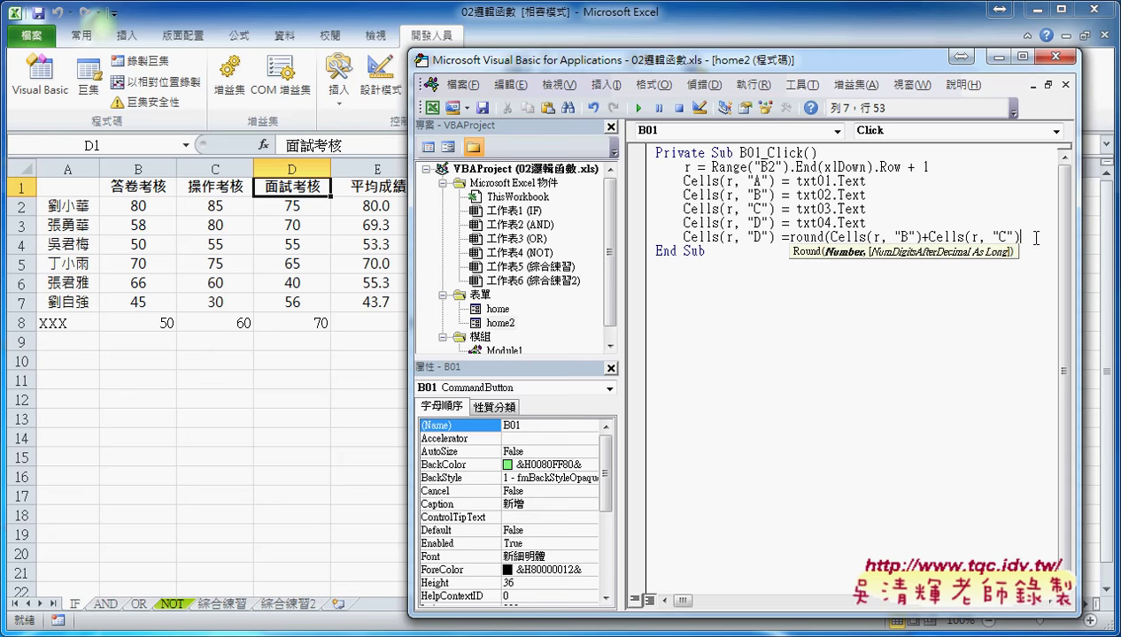
text(+Cells(r, "B"))
key(BackSpace)
key(BackSpace)
key(BackSpace)
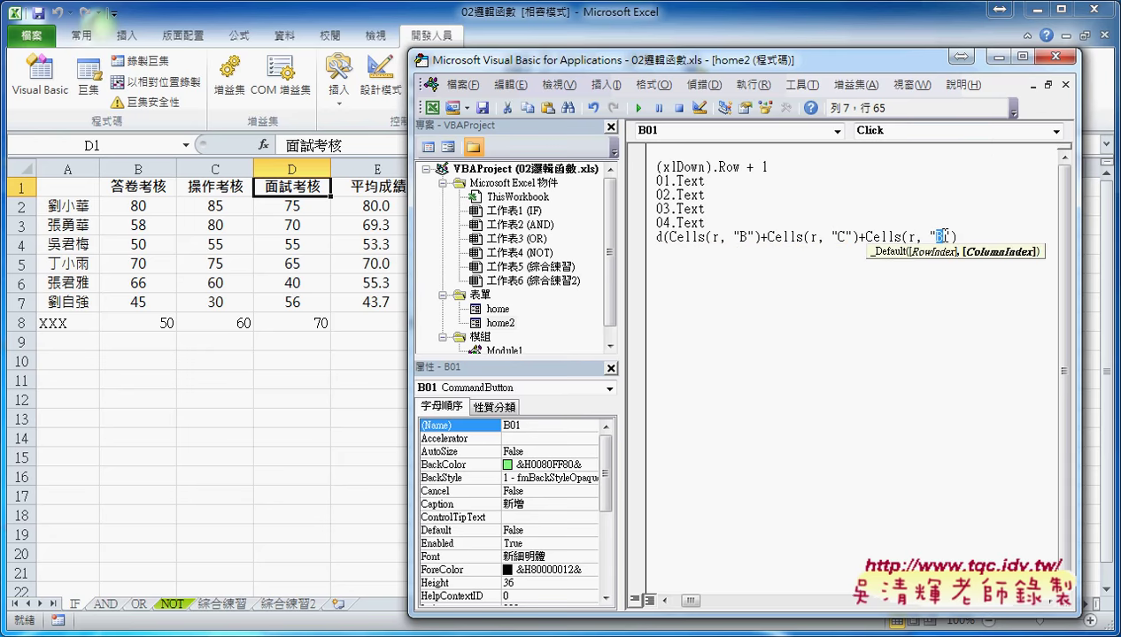
text(D)
key(End)
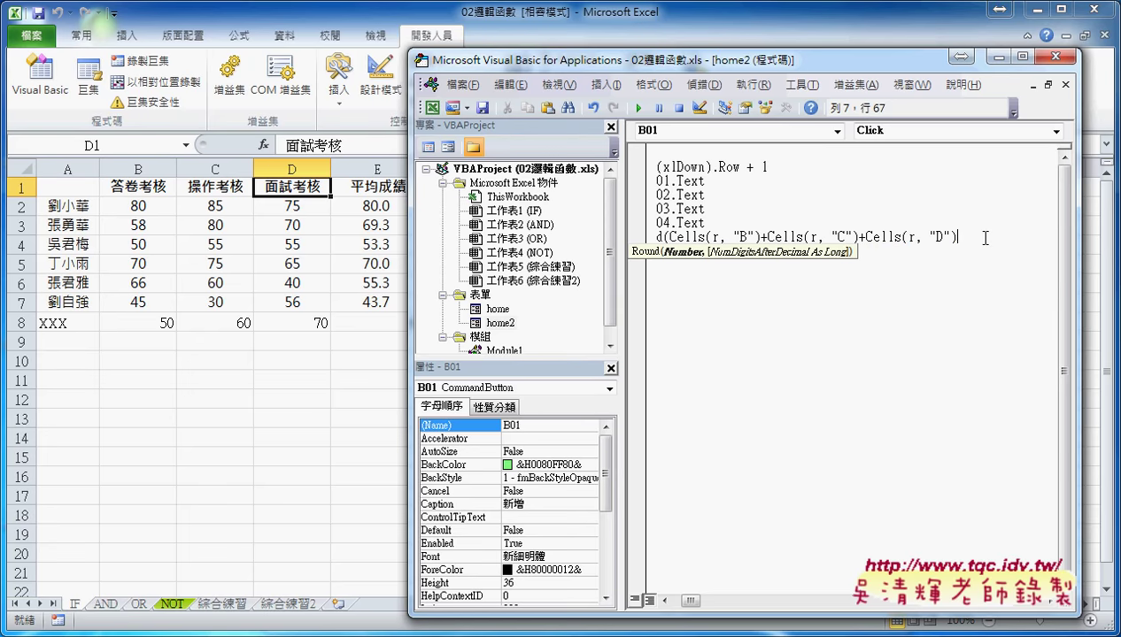
text(,)
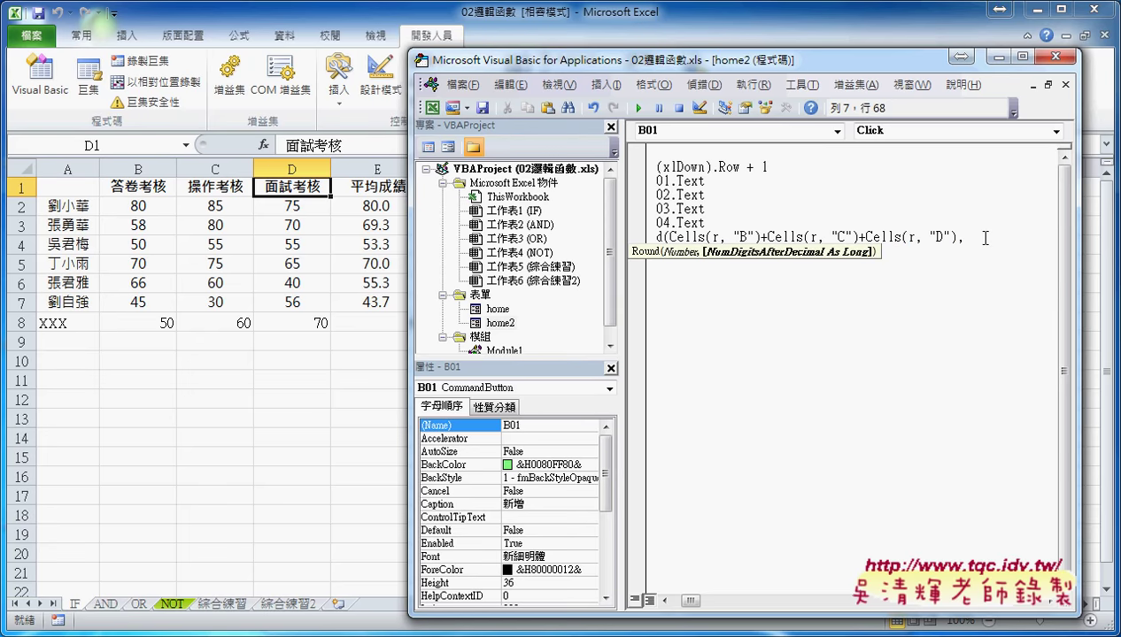
text(1)
text())
click(937, 343)
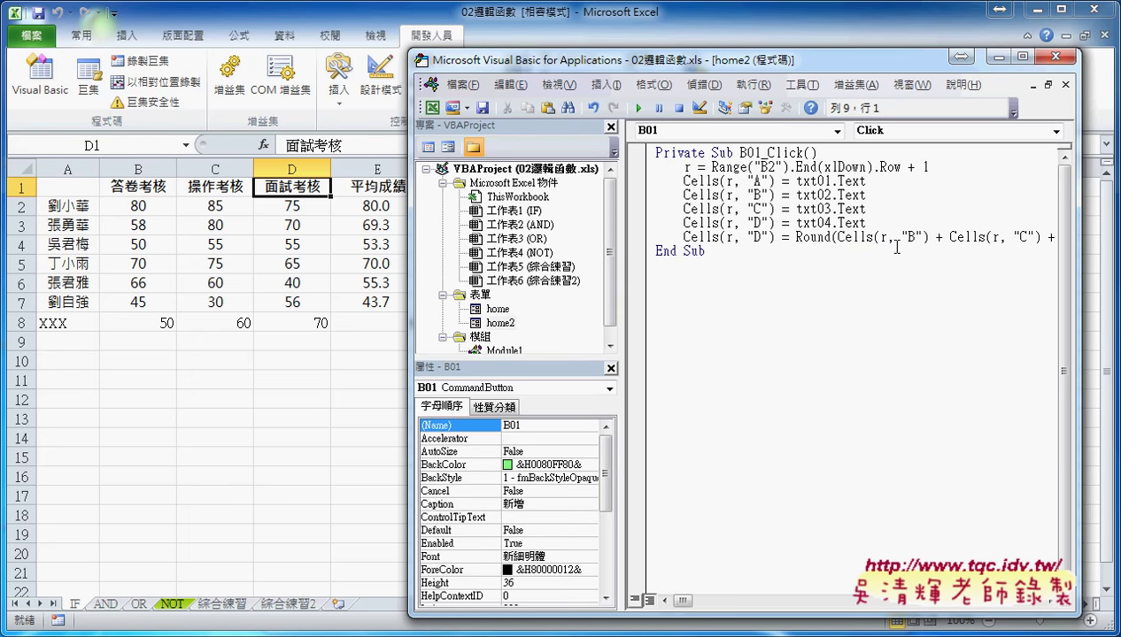
drag(615, 260, 520, 263)
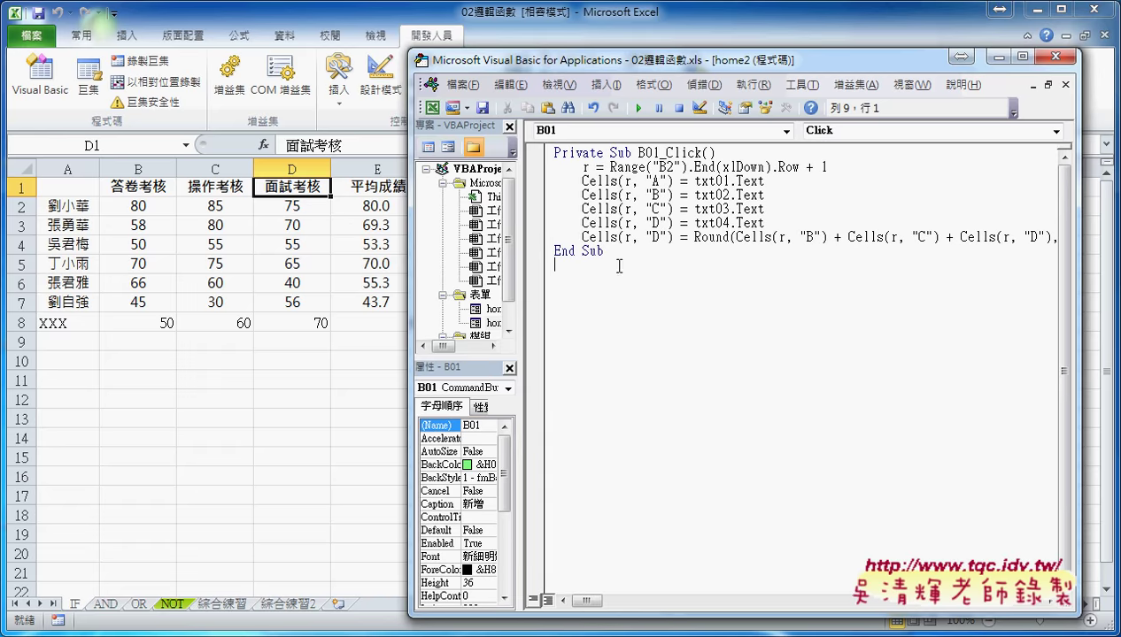